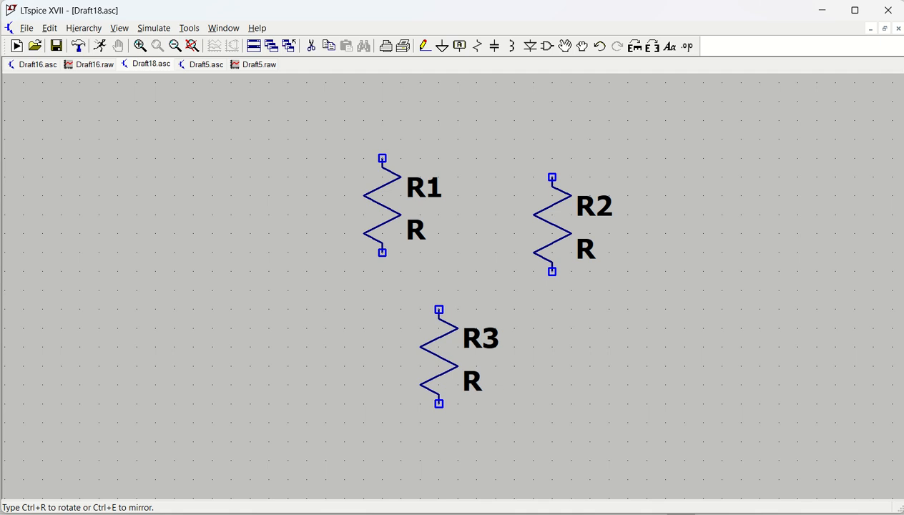
Step: Rotate the resistor to horizontal and place two horizontal resistors below R1 and R2
{"action": "key", "text": "ctrl+r"}
{"action": "left_click", "coordinate": [476, 328]}
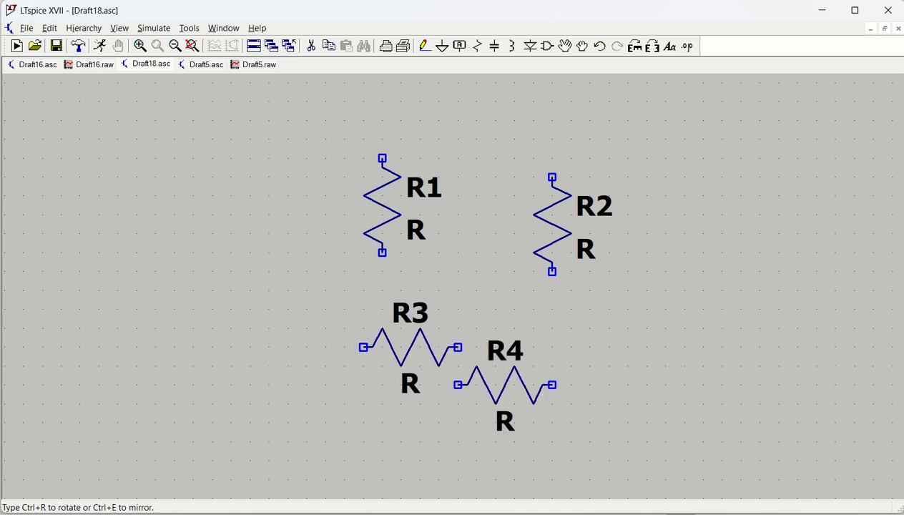
{"action": "left_click", "coordinate": [580, 347]}
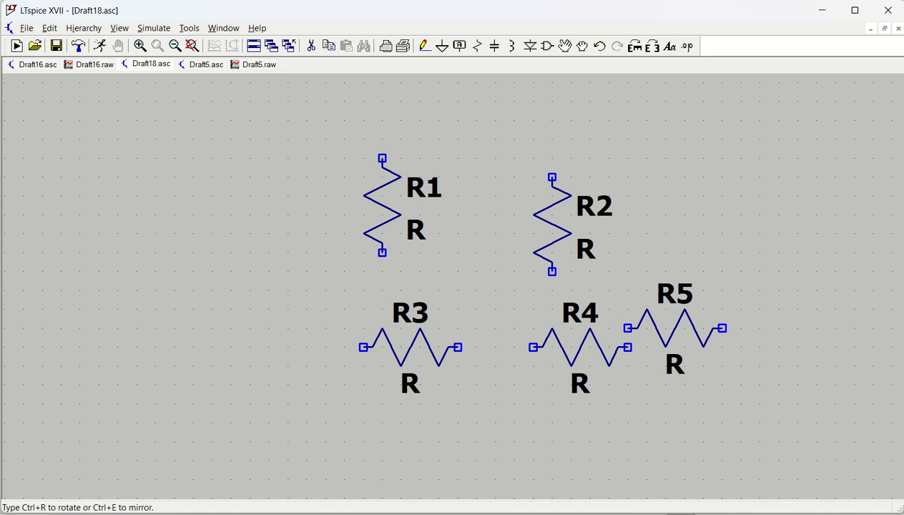
{"action": "key", "text": "ctrl+r"}
{"action": "key", "text": "ctrl+r"}
{"action": "key", "text": "ctrl+r"}
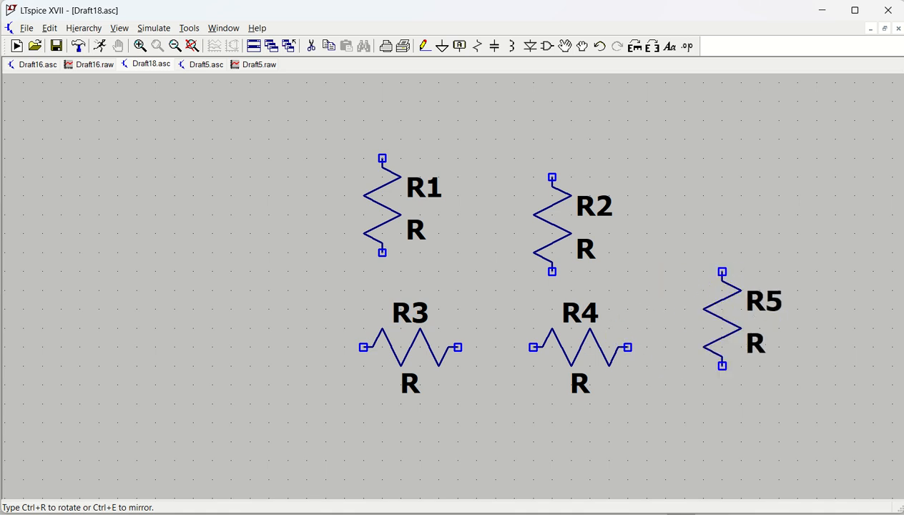
{"action": "key", "text": "ctrl+r"}
{"action": "key", "text": "ctrl+r"}
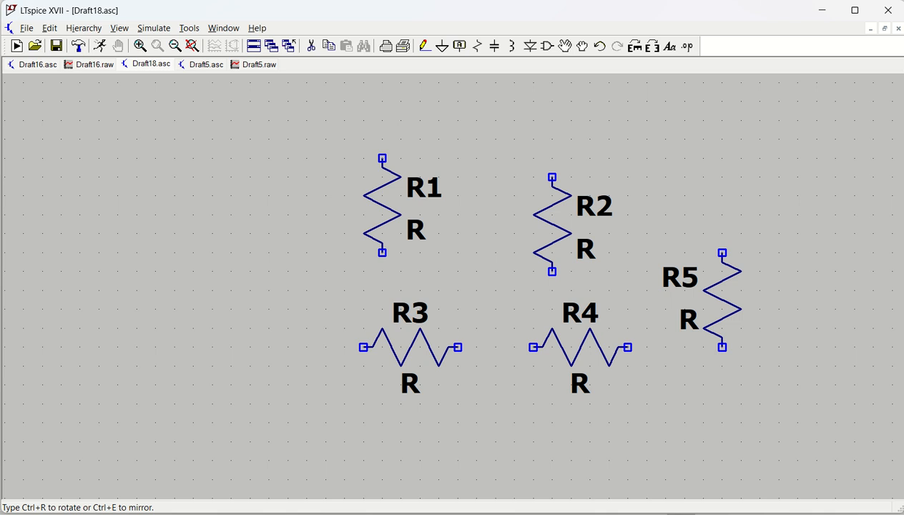
{"action": "key", "text": "Escape"}
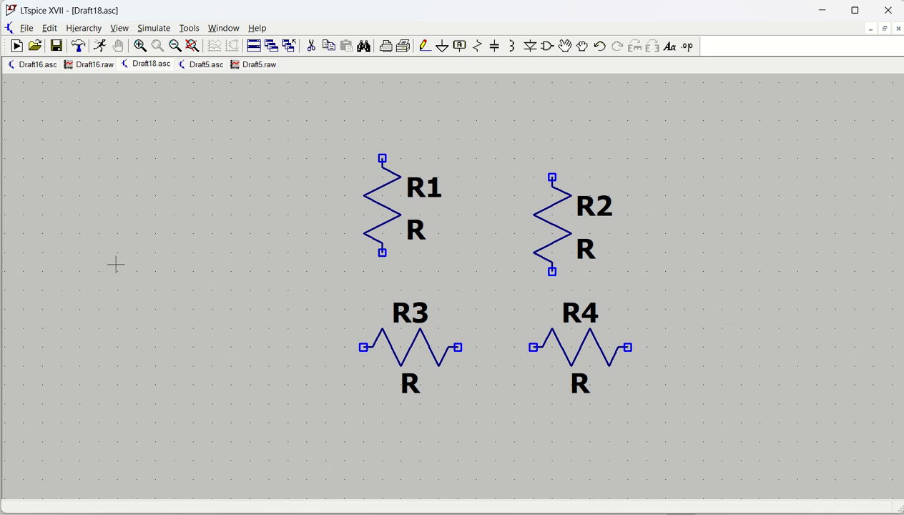
Step: Place a capacitor and a diode at the upper left of the schematic
{"action": "key", "text": "c"}
{"action": "left_click", "coordinate": [61, 140]}
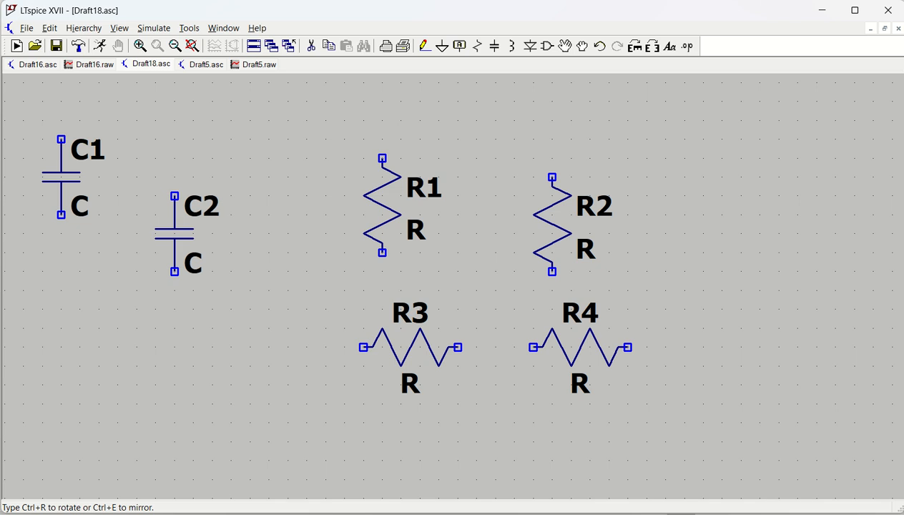
{"action": "key", "text": "d"}
{"action": "left_click", "coordinate": [155, 140]}
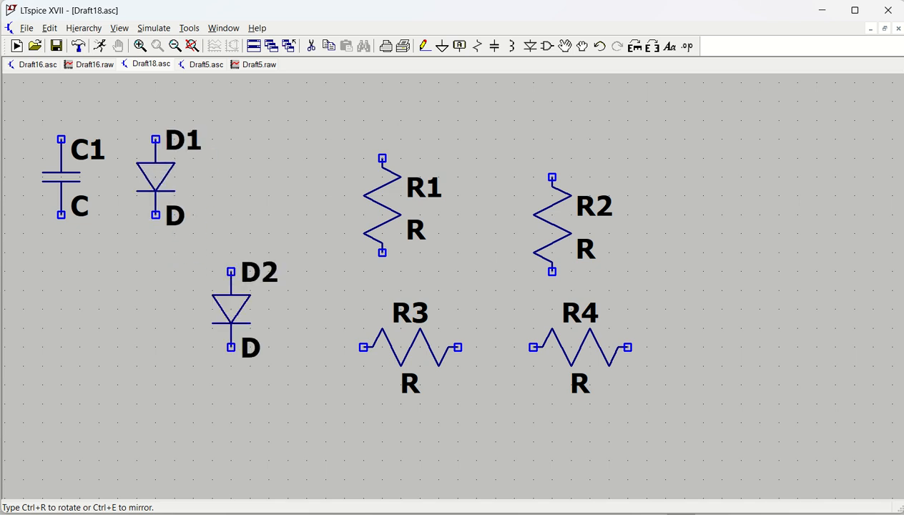
Step: Place a voltage source and an inductor below the capacitor and diode
{"action": "key", "text": "v"}
{"action": "left_click", "coordinate": [60, 271]}
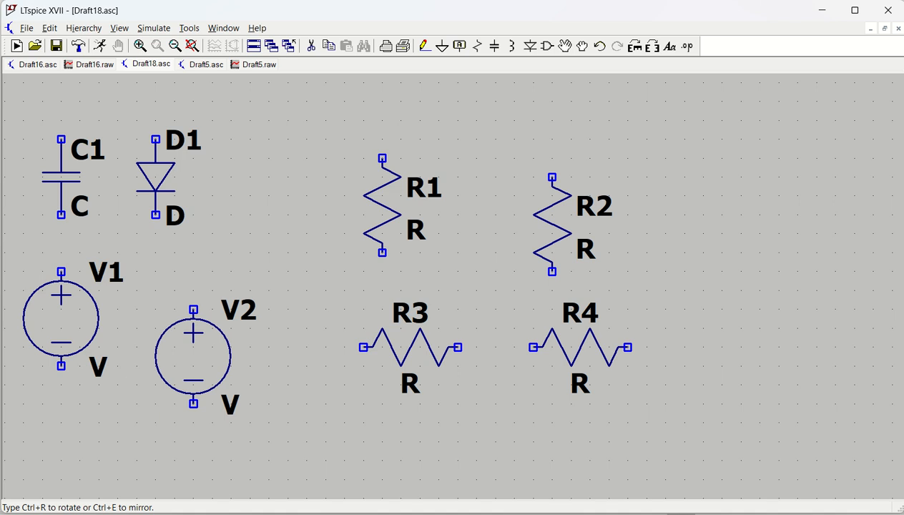
{"action": "key", "text": "l"}
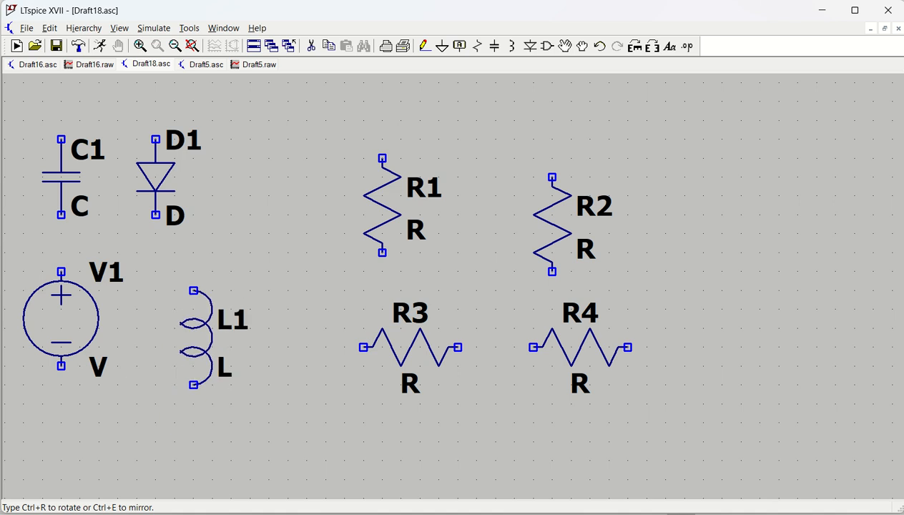
{"action": "left_click", "coordinate": [174, 272]}
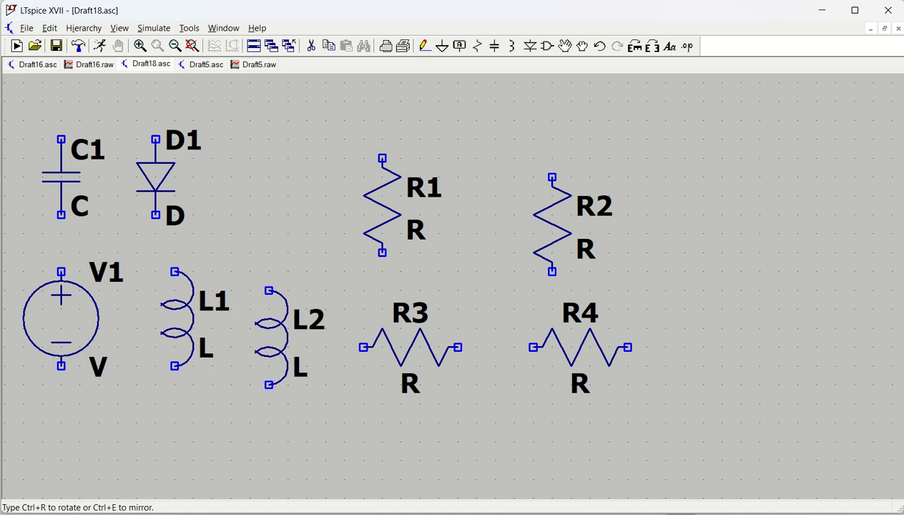
Step: Place a ground symbol below the voltage source
{"action": "key", "text": "g"}
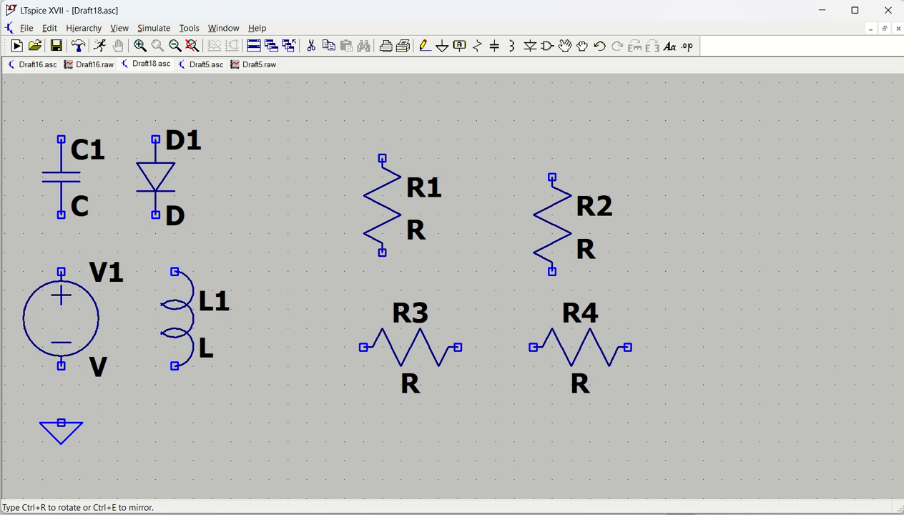
{"action": "left_click", "coordinate": [60, 422]}
{"action": "key", "text": "Escape"}
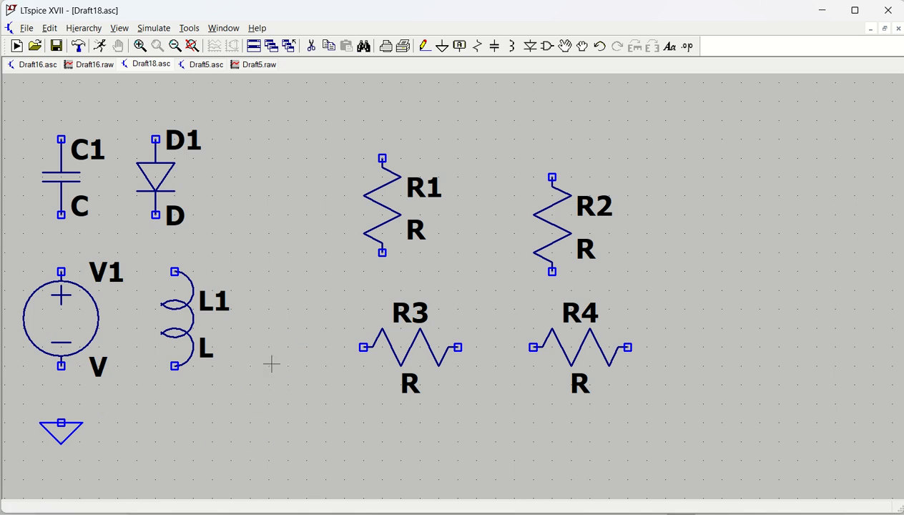
Step: Place a ground symbol left of R1 using the Ground tool
{"action": "left_click", "coordinate": [441, 47]}
{"action": "left_click", "coordinate": [325, 158]}
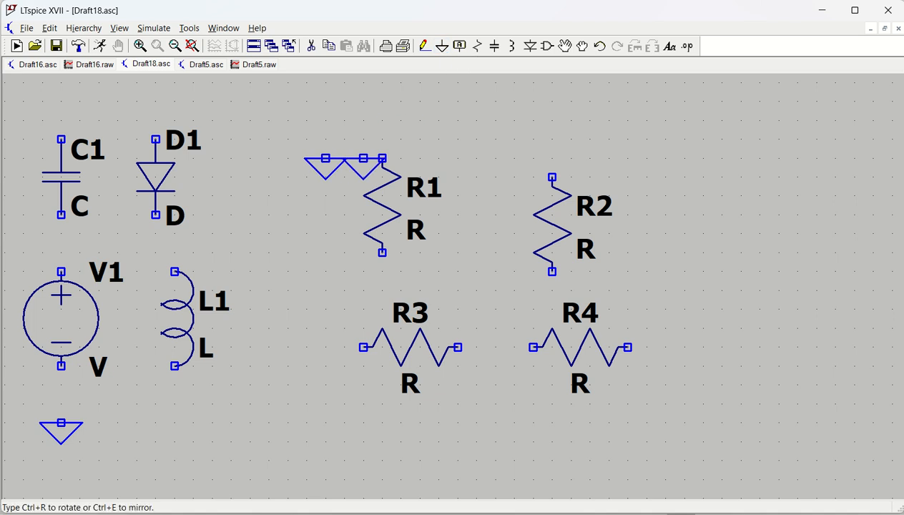
Step: Place a resistor above the new ground symbol using the Resistor tool
{"action": "left_click", "coordinate": [476, 45]}
{"action": "left_click", "coordinate": [268, 169]}
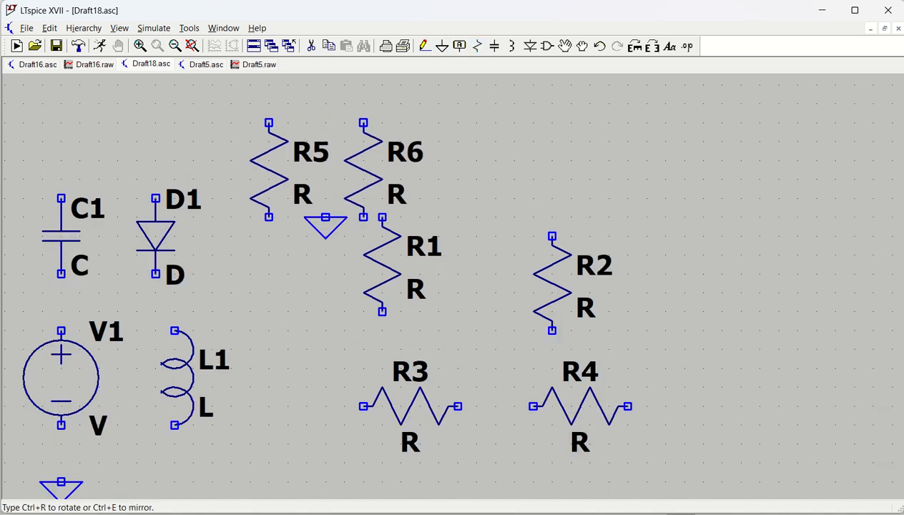
{"action": "key", "text": "Escape"}
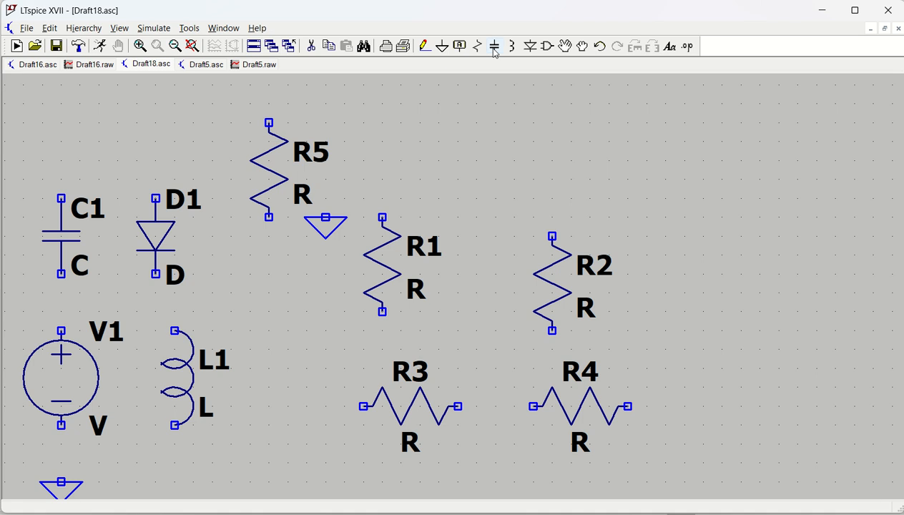
Step: Place a capacitor above R1 using the Capacitor tool
{"action": "left_click", "coordinate": [494, 47]}
{"action": "left_click", "coordinate": [400, 161]}
{"action": "key", "text": "Escape"}
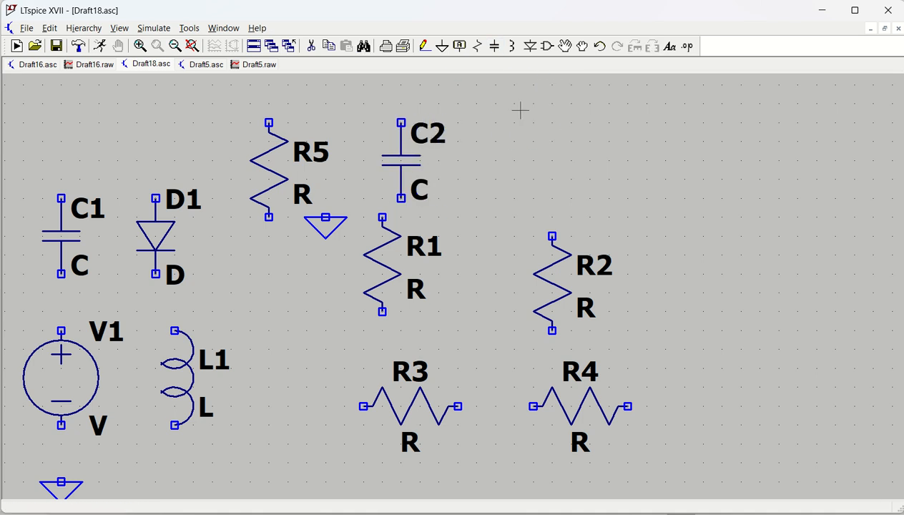
Step: Place an inductor to the right of C2 using the Inductor tool
{"action": "left_click", "coordinate": [511, 46]}
{"action": "left_click", "coordinate": [519, 133]}
{"action": "key", "text": "Escape"}
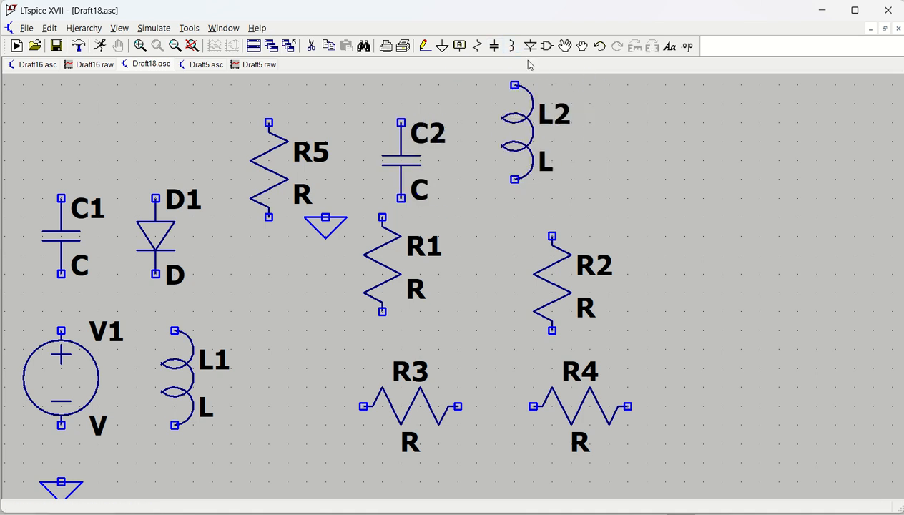
Step: Place a diode to the right of L2 using the Diode tool
{"action": "left_click", "coordinate": [530, 45]}
{"action": "left_click", "coordinate": [627, 141]}
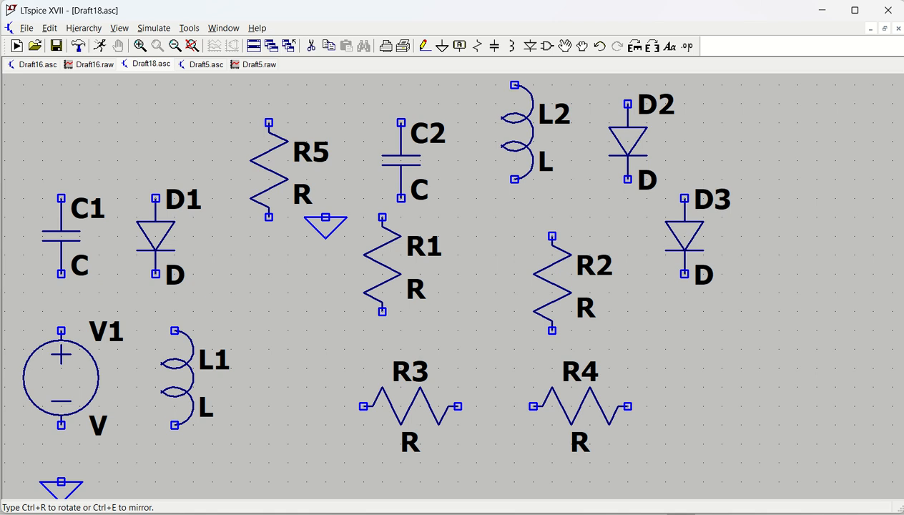
{"action": "key", "text": "Escape"}
Step: Delete resistor R2, diode D2 and resistor R4
{"action": "scroll", "coordinate": [614, 295], "scroll_direction": "down", "scroll_amount": 1}
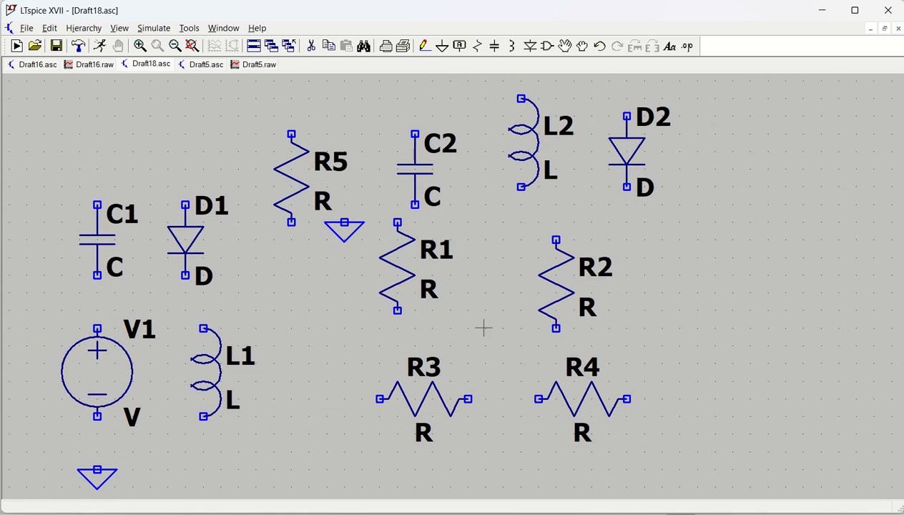
{"action": "key", "text": "Delete"}
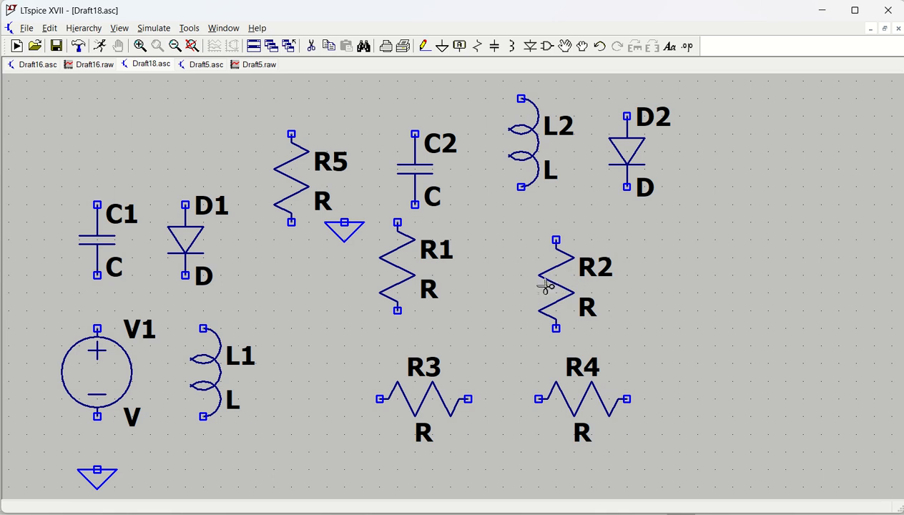
{"action": "left_click", "coordinate": [562, 283]}
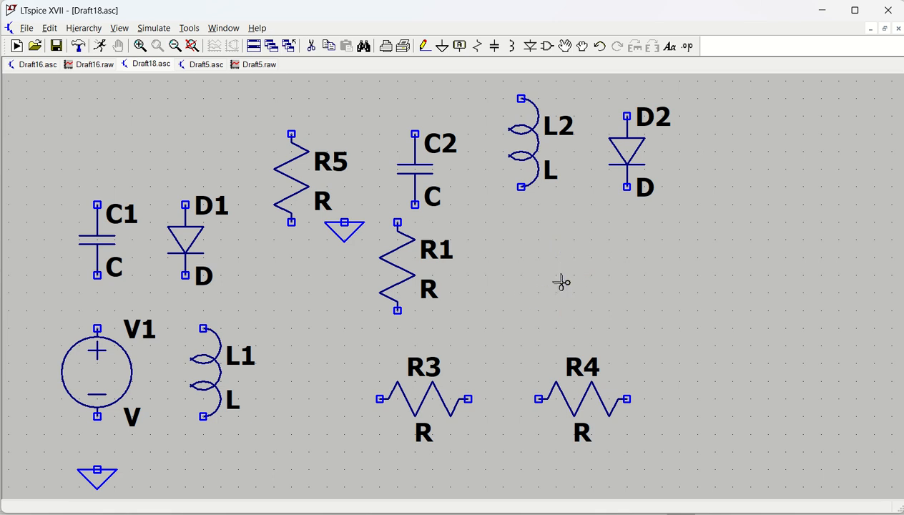
{"action": "left_click", "coordinate": [623, 155]}
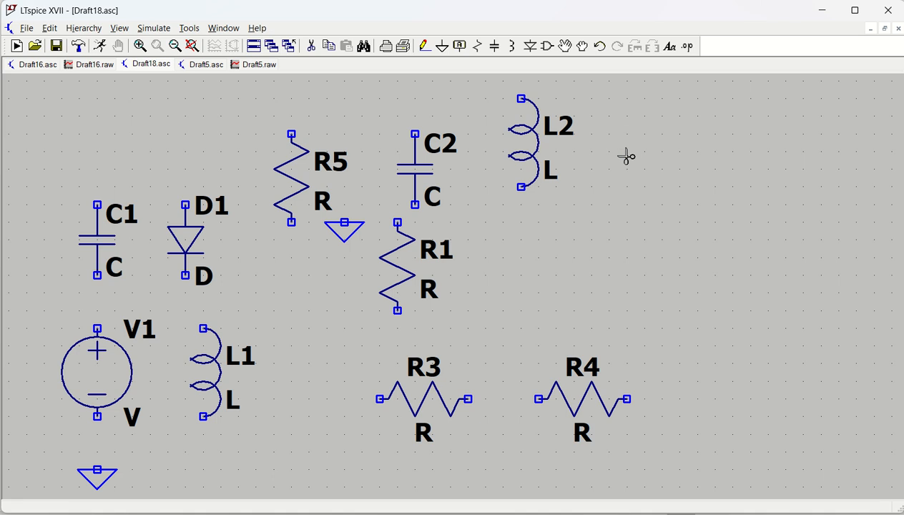
{"action": "left_click", "coordinate": [582, 398]}
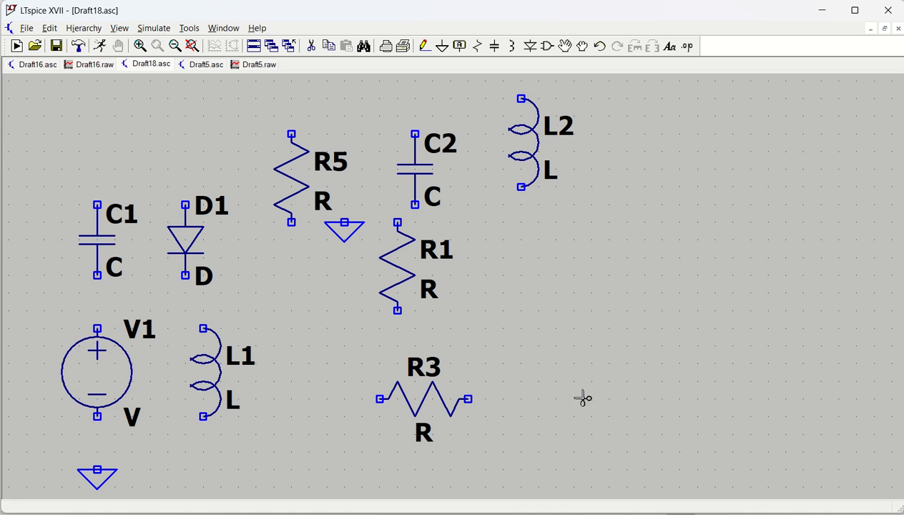
{"action": "key", "text": "Escape"}
Step: Cut resistor R5, diode D1 and capacitor C1 from the schematic
{"action": "left_click", "coordinate": [311, 46]}
{"action": "left_click", "coordinate": [283, 190]}
{"action": "left_click", "coordinate": [187, 239]}
{"action": "left_click", "coordinate": [111, 250]}
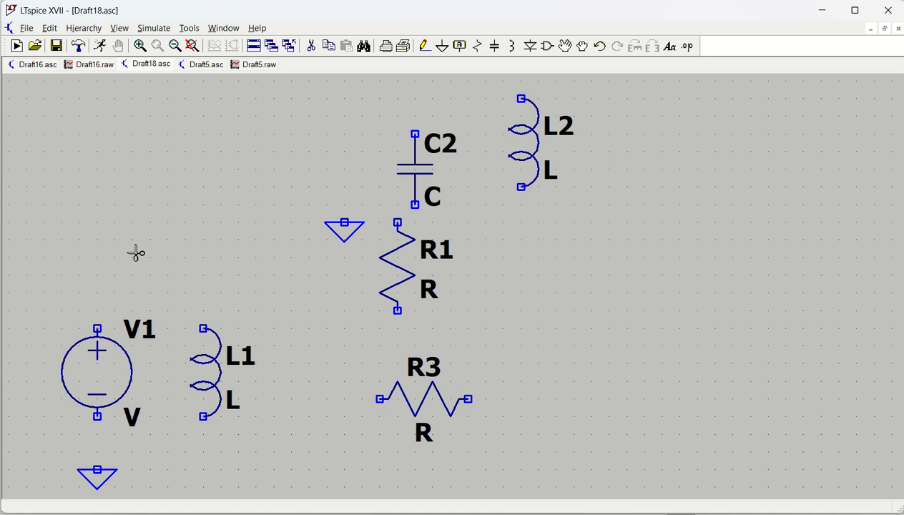
{"action": "key", "text": "Escape"}
Step: Search the component library for current and place a current source right of R1
{"action": "left_click", "coordinate": [546, 46]}
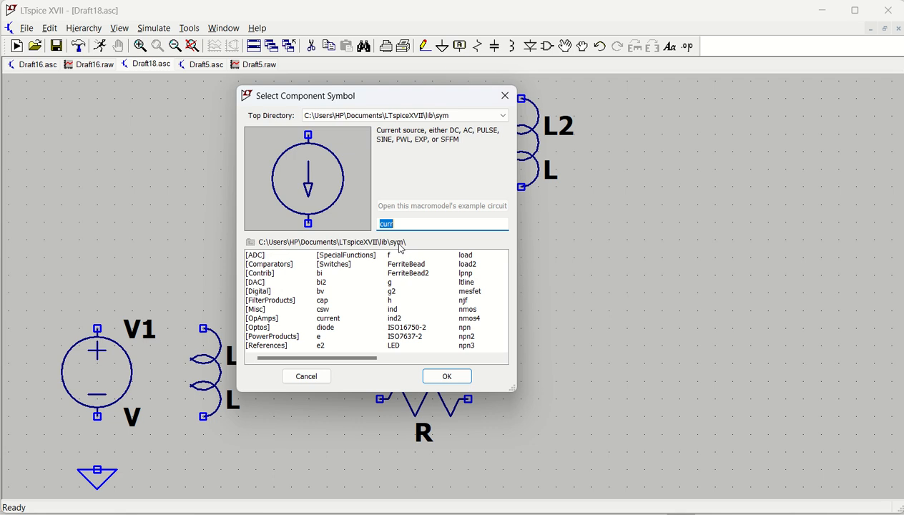
{"action": "type", "text": "cur"}
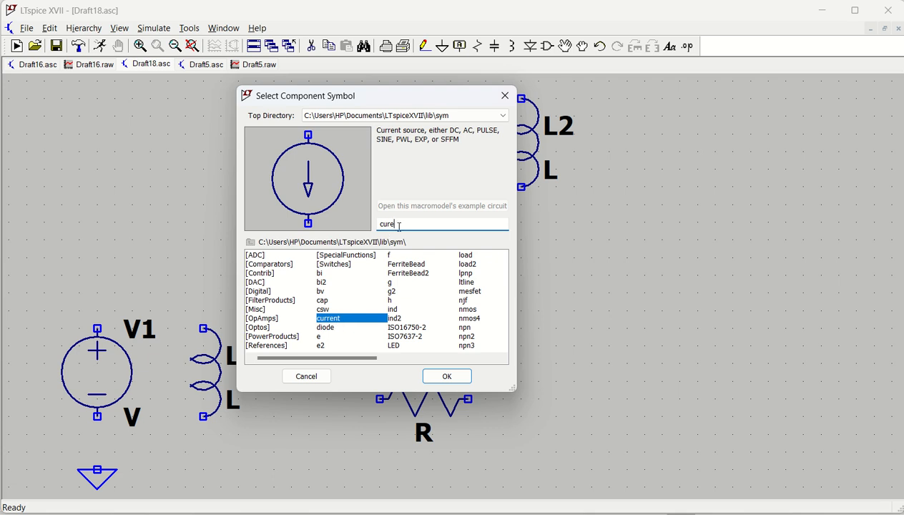
{"action": "left_click", "coordinate": [447, 376]}
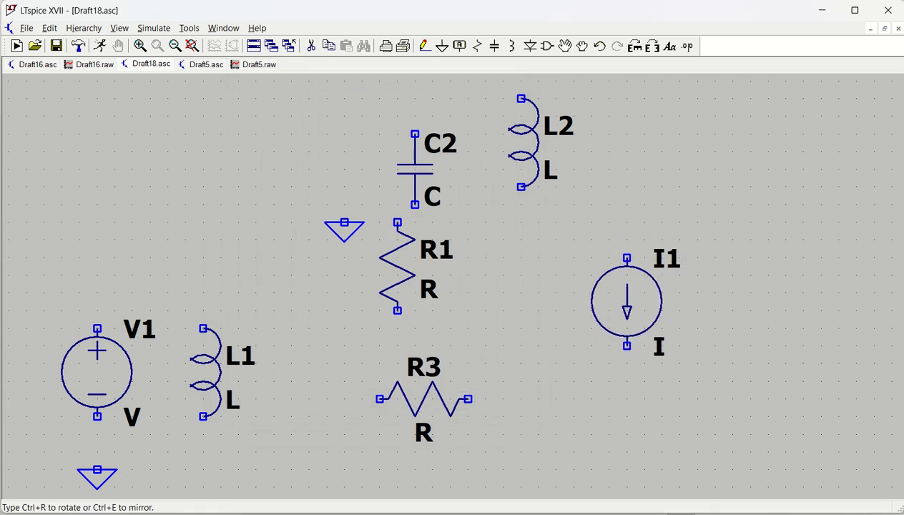
{"action": "left_click", "coordinate": [556, 318]}
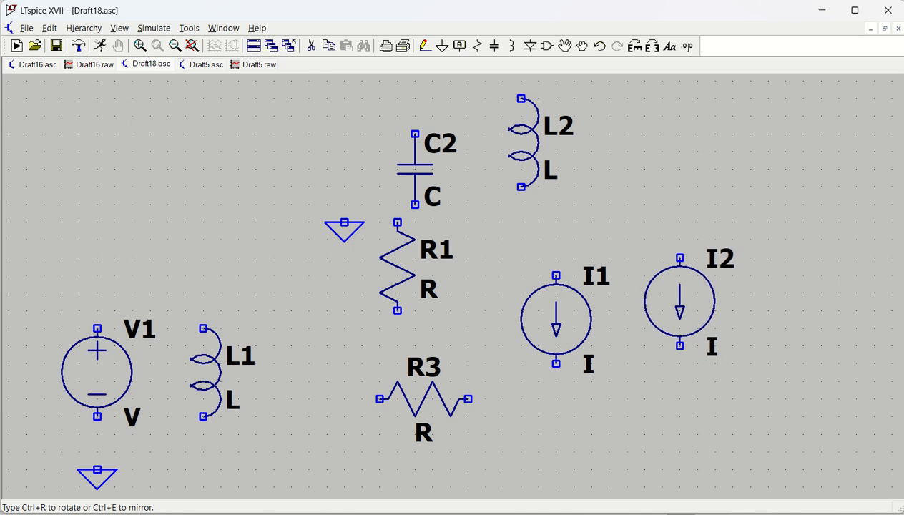
Step: Rotate the next current source 180 degrees and place it to the upper right of I1
{"action": "key", "text": "ctrl+r"}
{"action": "key", "text": "ctrl+r"}
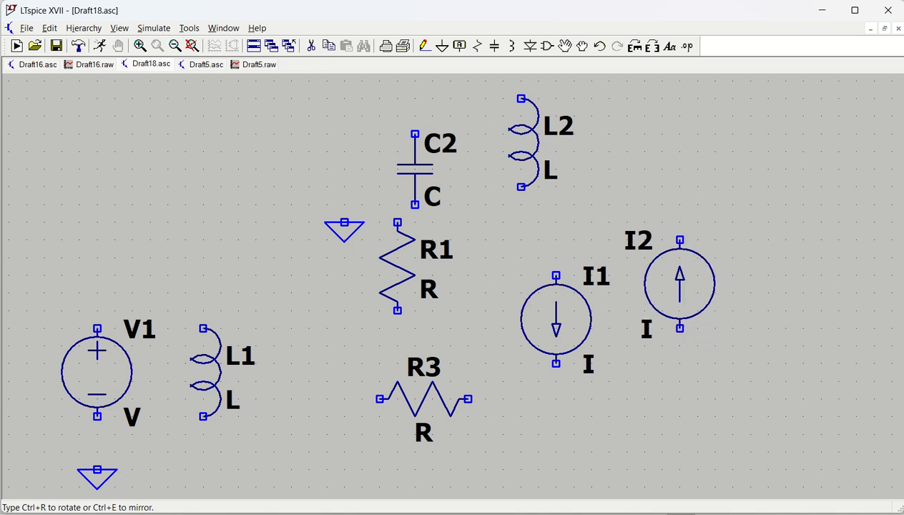
{"action": "left_click", "coordinate": [679, 265]}
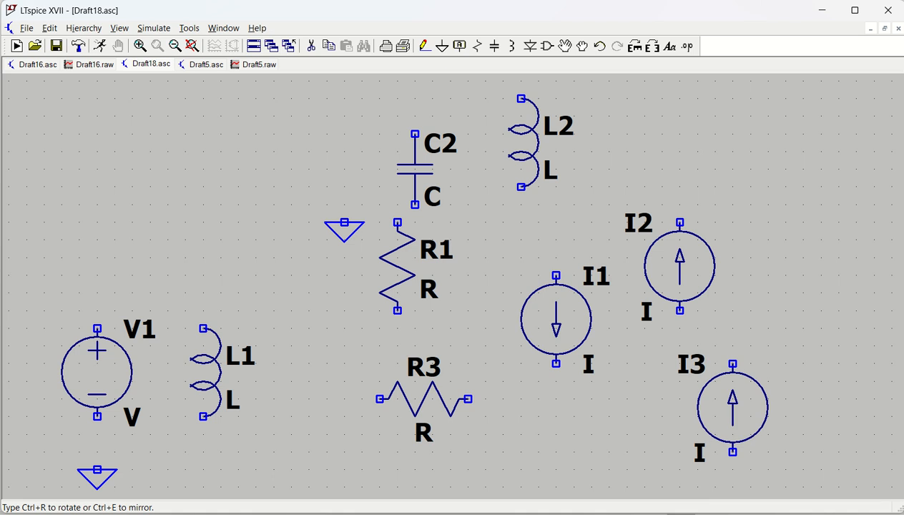
{"action": "key", "text": "Escape"}
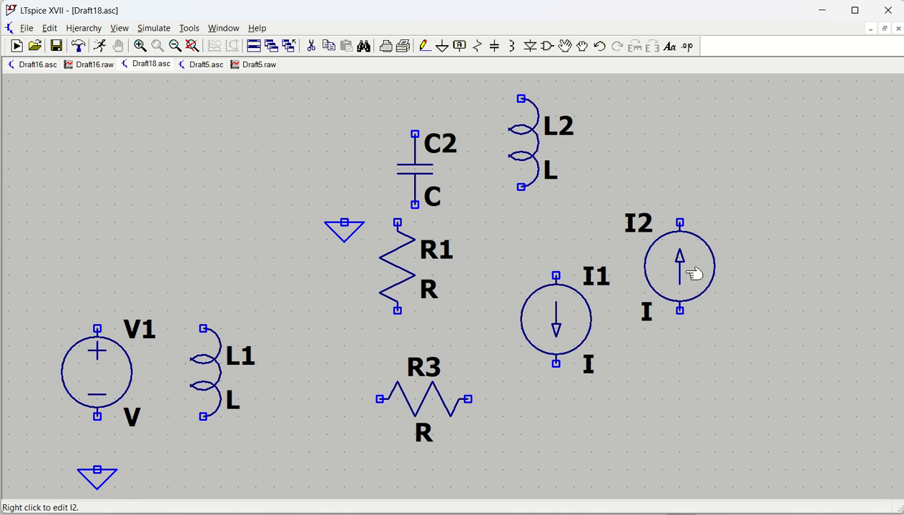
Step: Search the component library for PMOS and place two PMOS transistors at the upper left
{"action": "key", "text": "F2"}
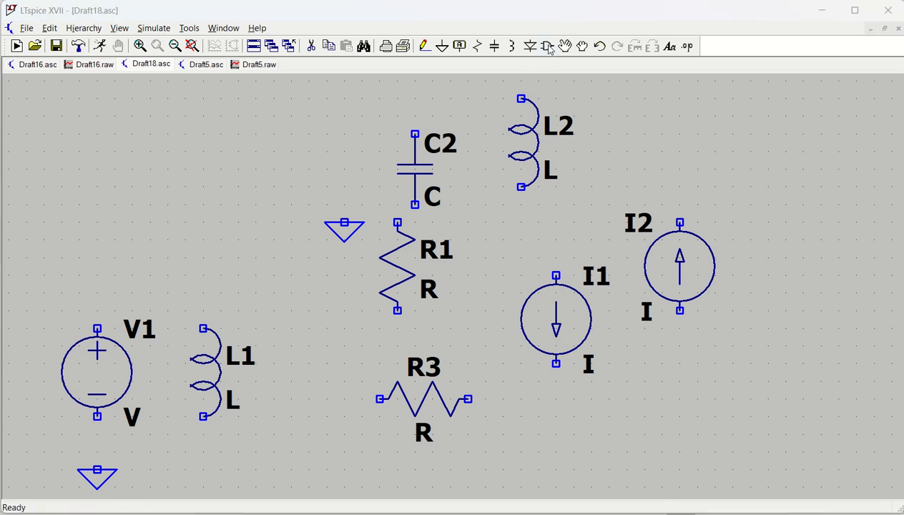
{"action": "type", "text": "PM"}
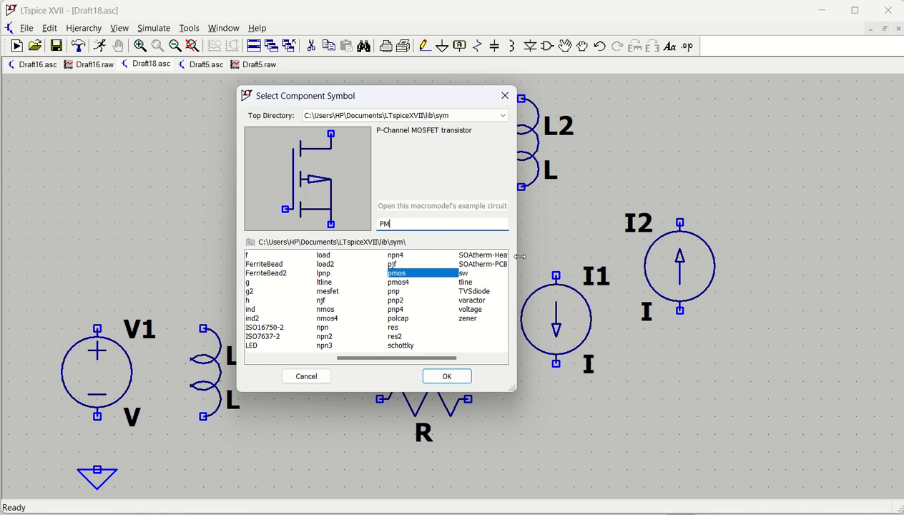
{"action": "type", "text": "O"}
{"action": "left_click", "coordinate": [446, 375]}
{"action": "left_click", "coordinate": [98, 134]}
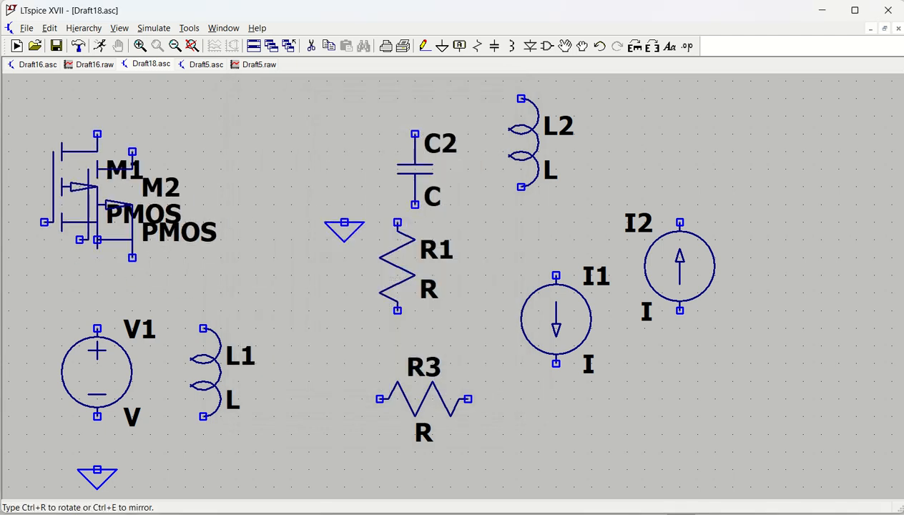
{"action": "left_click", "coordinate": [230, 189]}
{"action": "key", "text": "Escape"}
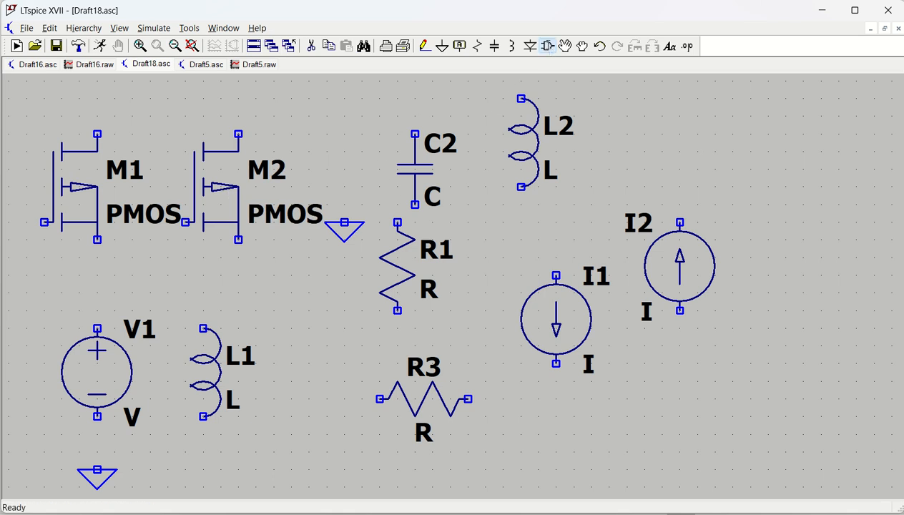
Step: Search the component library for nmos and place an NMOS transistor below the current source I2
{"action": "left_click", "coordinate": [547, 45]}
{"action": "type", "text": "nmo"}
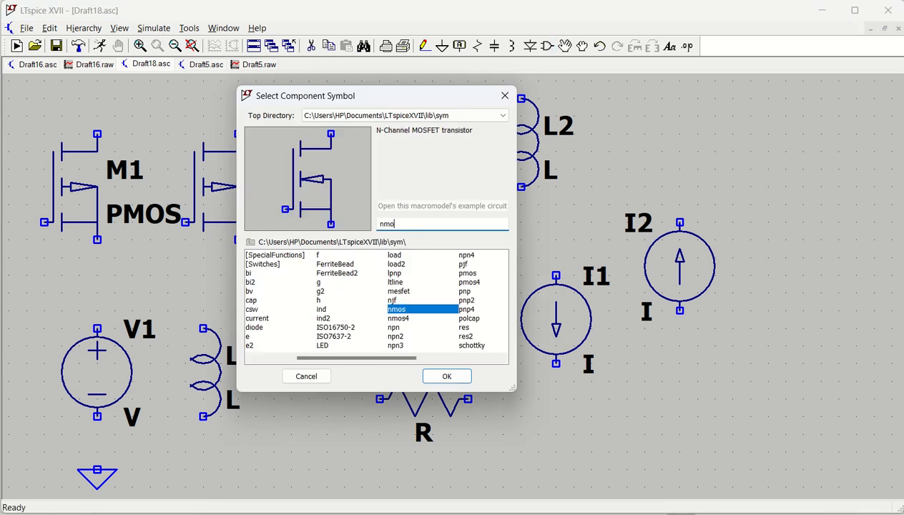
{"action": "key", "text": "Return"}
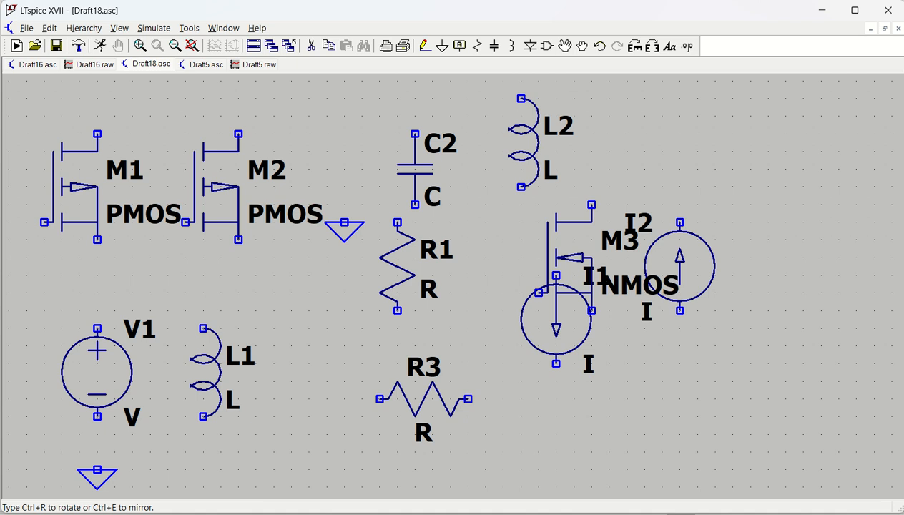
{"action": "left_click", "coordinate": [706, 381]}
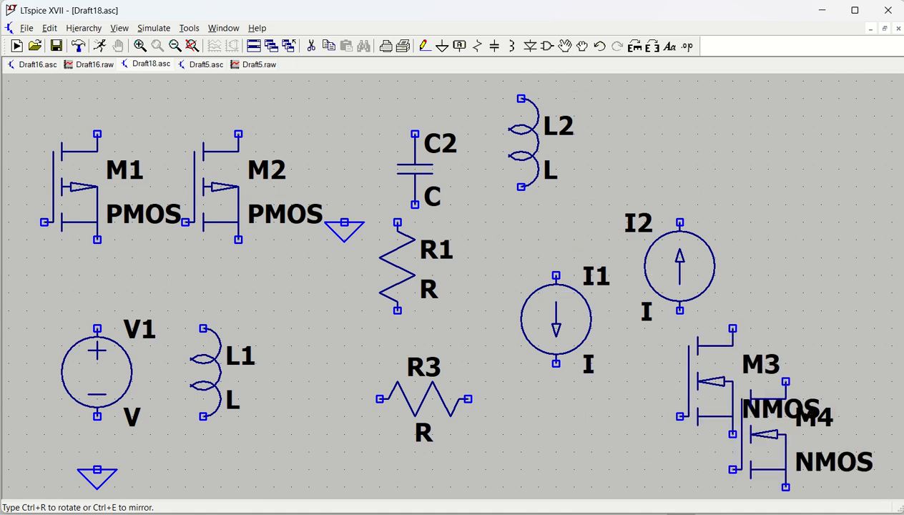
{"action": "key", "text": "Escape"}
{"action": "left_click_drag", "start_coordinate": [762, 302], "coordinate": [620, 172]}
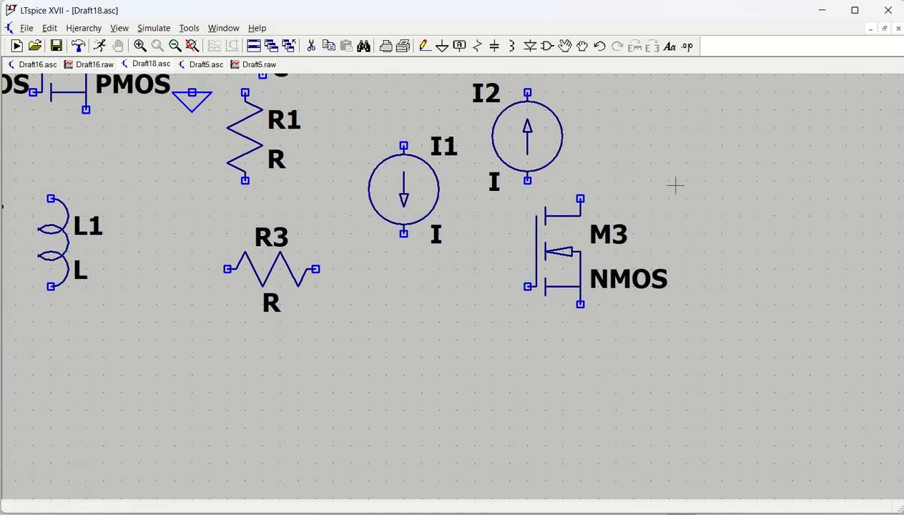
{"action": "left_click_drag", "start_coordinate": [675, 185], "coordinate": [392, 199]}
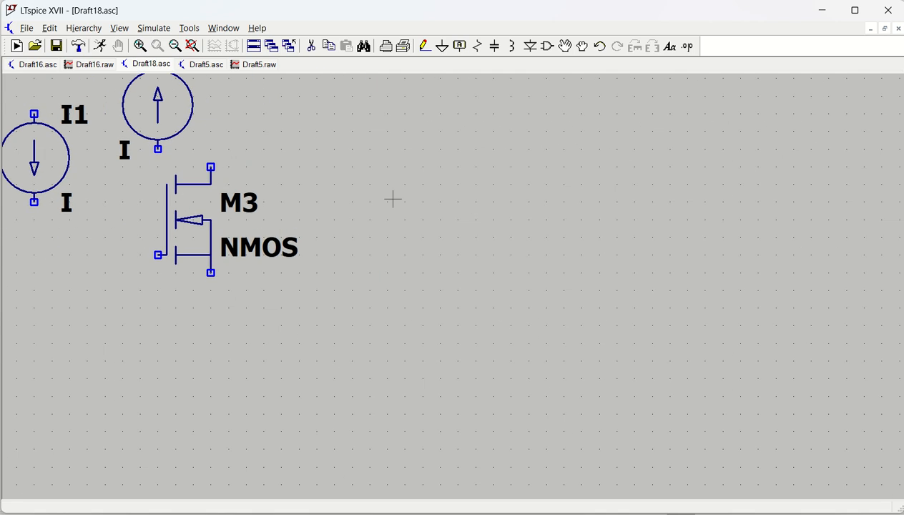
{"action": "left_click_drag", "start_coordinate": [611, 242], "coordinate": [426, 232]}
{"action": "left_click_drag", "start_coordinate": [514, 186], "coordinate": [882, 324]}
{"action": "left_click_drag", "start_coordinate": [566, 254], "coordinate": [135, 206]}
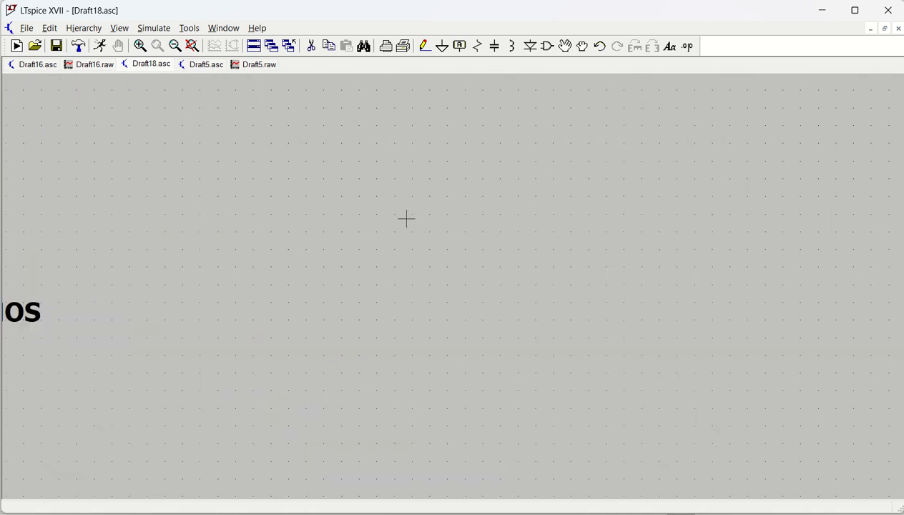
{"action": "left_click_drag", "start_coordinate": [406, 218], "coordinate": [466, 261]}
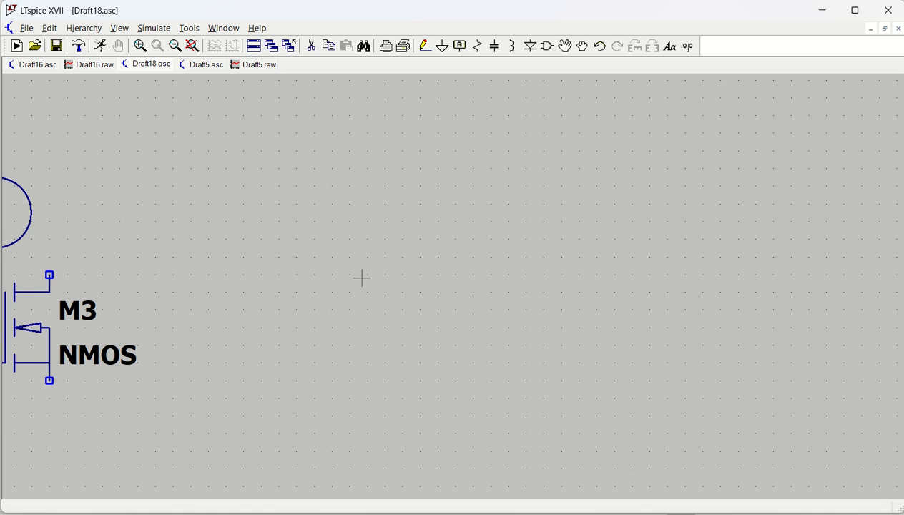
{"action": "key", "text": "space"}
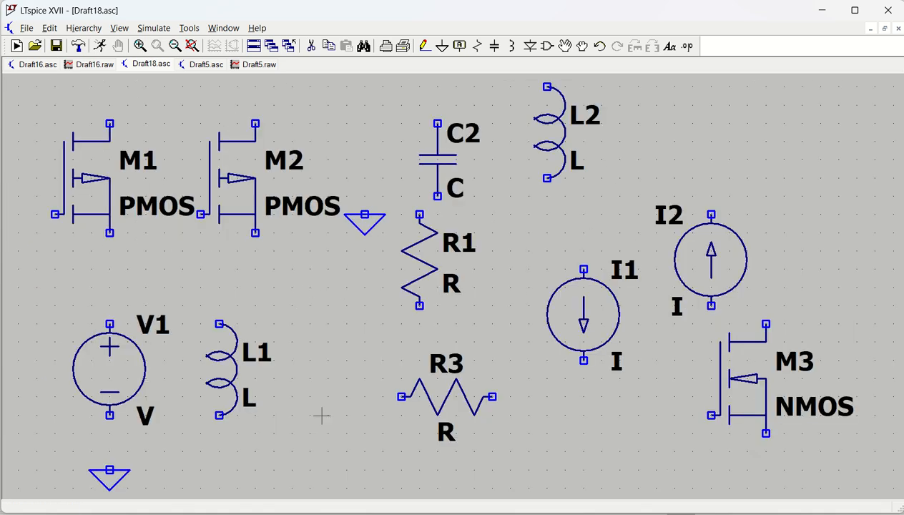
Step: Search the component library for pnp and place a PNP transistor below resistor R3
{"action": "left_click_drag", "start_coordinate": [342, 365], "coordinate": [86, 93]}
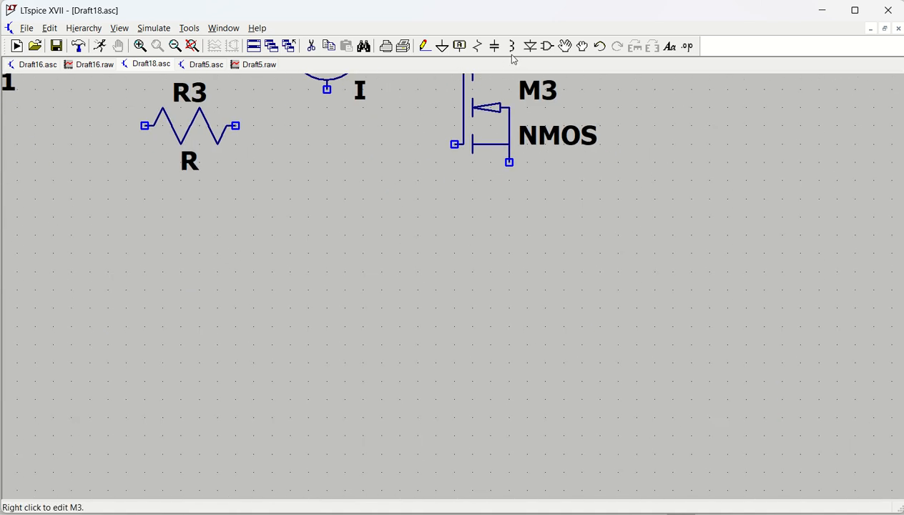
{"action": "left_click", "coordinate": [546, 46]}
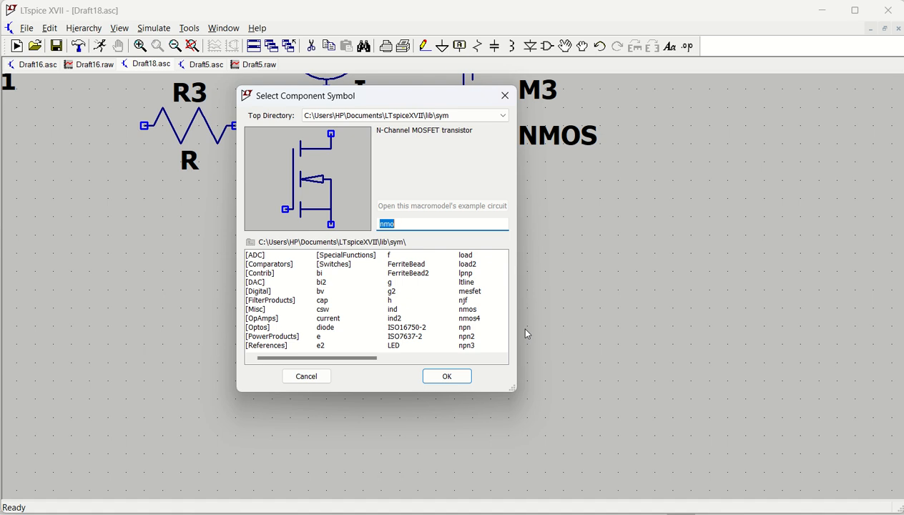
{"action": "type", "text": "pnp"}
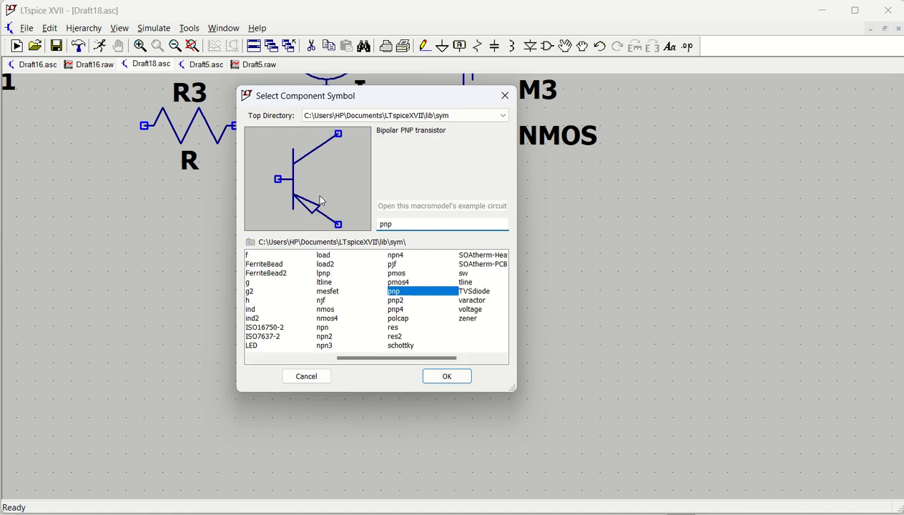
{"action": "left_click", "coordinate": [445, 377]}
{"action": "left_click", "coordinate": [34, 234]}
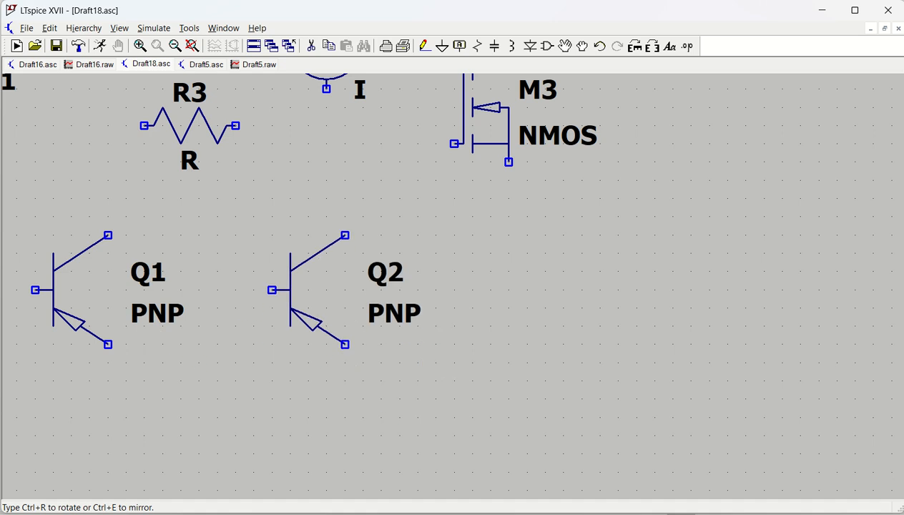
Step: Place a second PNP transistor rotated 90 degrees and a third one rotated and mirrored beside it
{"action": "key", "text": "ctrl+r"}
{"action": "left_click", "coordinate": [272, 252]}
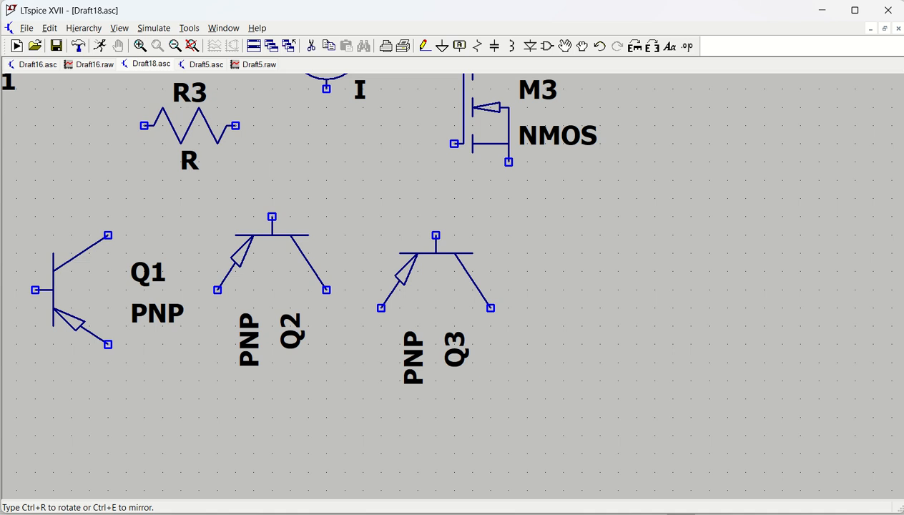
{"action": "key", "text": "ctrl+e"}
{"action": "left_click", "coordinate": [435, 252]}
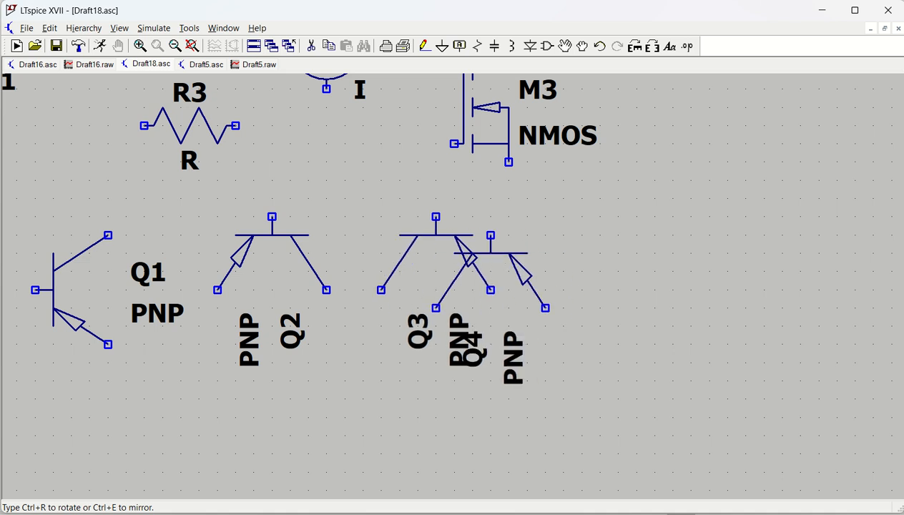
{"action": "key", "text": "Escape"}
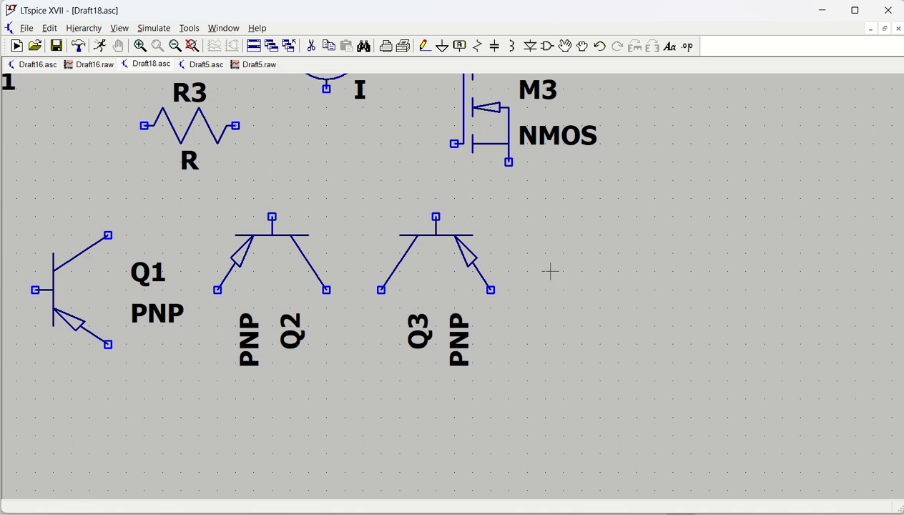
Step: Search the component library for npn and place an NPN transistor right of Q3 plus a mirrored one below it
{"action": "left_click", "coordinate": [547, 46]}
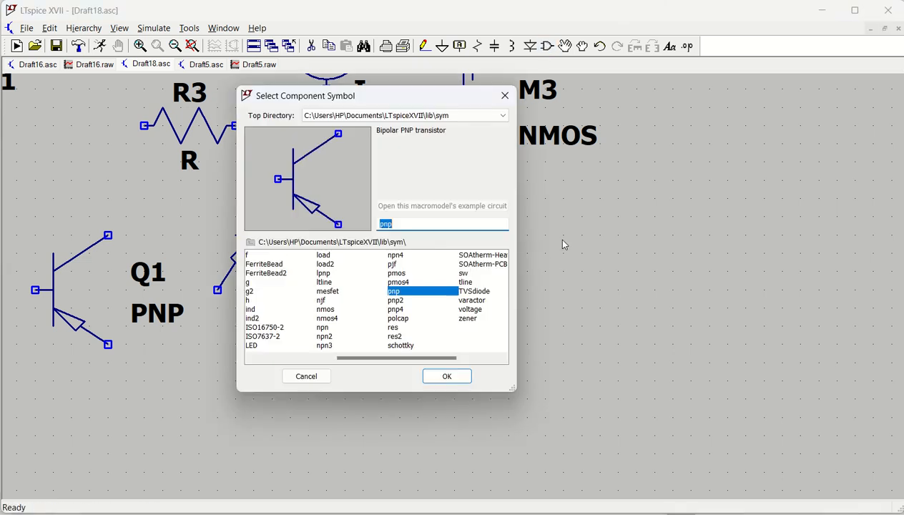
{"action": "type", "text": "npn"}
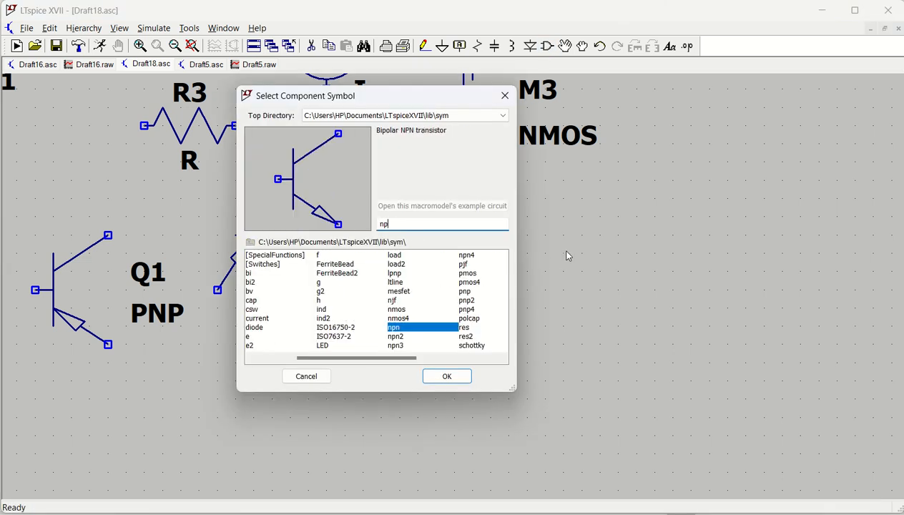
{"action": "key", "text": "Return"}
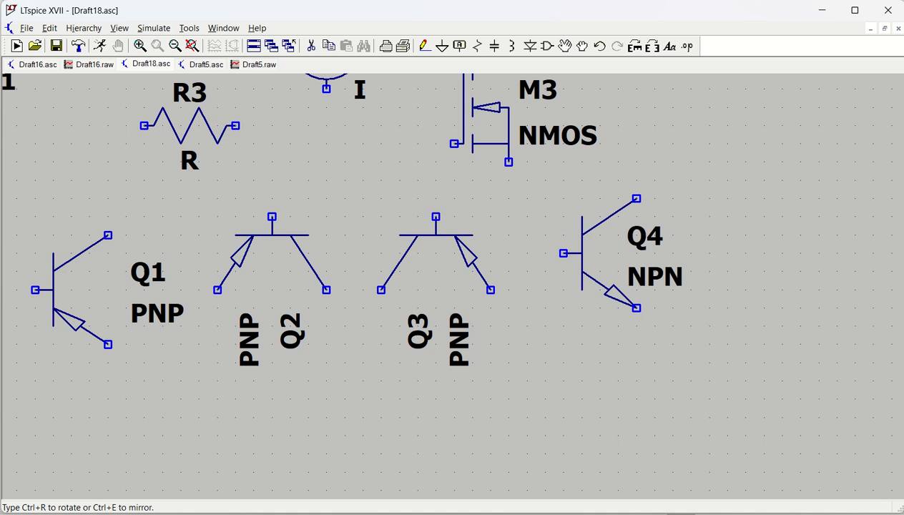
{"action": "left_click", "coordinate": [601, 253]}
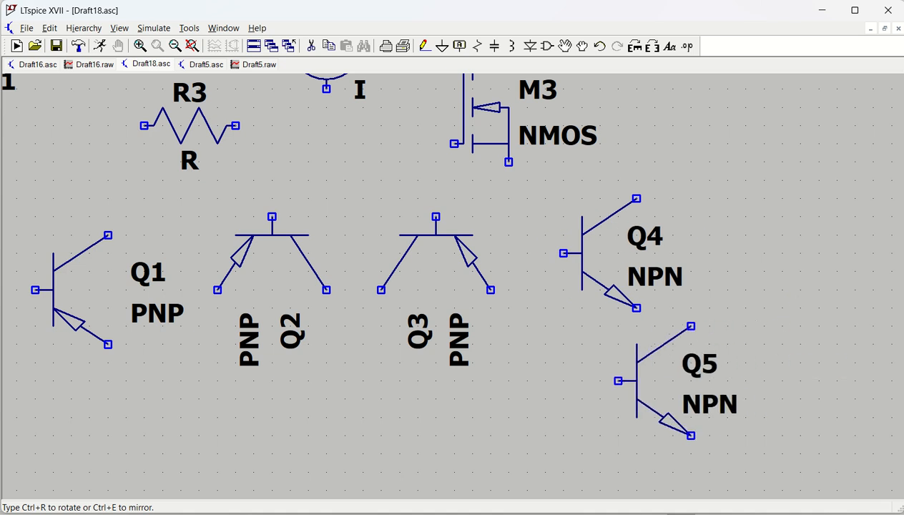
{"action": "key", "text": "ctrl+e"}
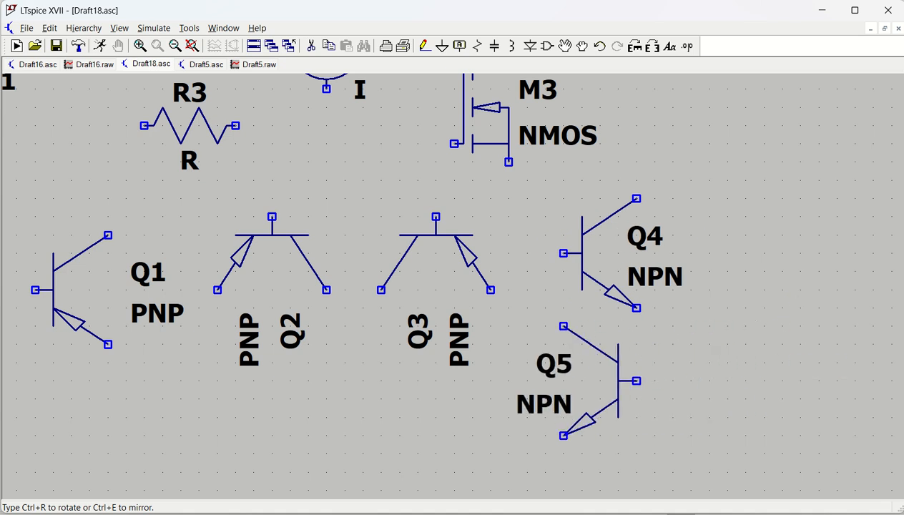
{"action": "left_click", "coordinate": [619, 398]}
{"action": "key", "text": "Escape"}
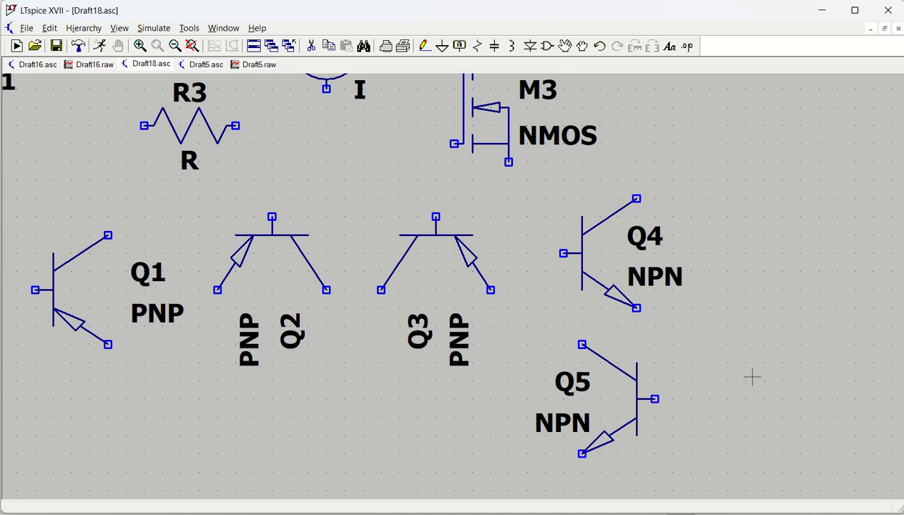
{"action": "left_click_drag", "start_coordinate": [330, 203], "coordinate": [397, 271]}
{"action": "scroll", "coordinate": [396, 270], "scroll_direction": "down", "scroll_amount": 1}
{"action": "scroll", "coordinate": [398, 266], "scroll_direction": "down", "scroll_amount": 2}
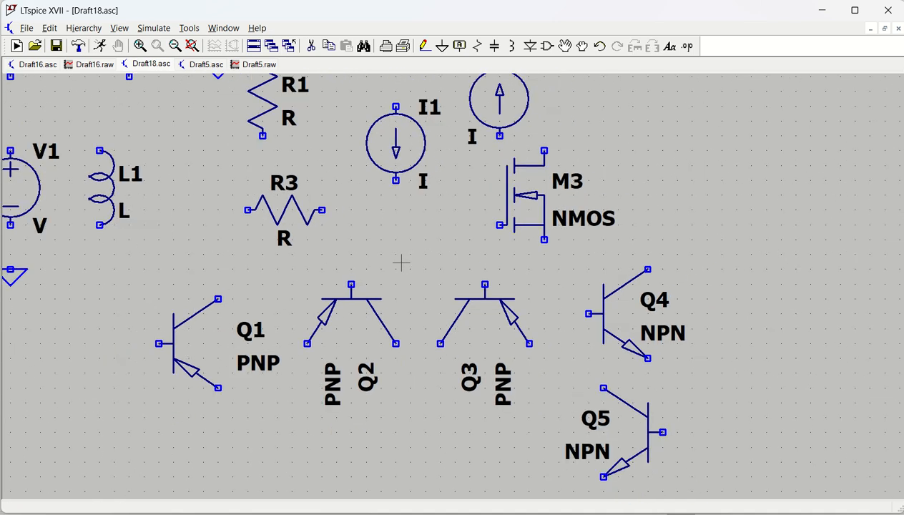
{"action": "left_click_drag", "start_coordinate": [401, 231], "coordinate": [440, 318]}
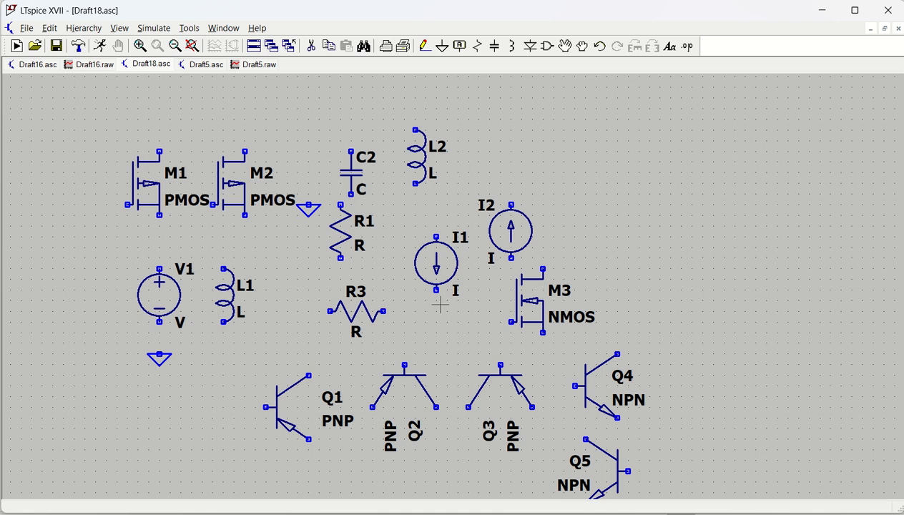
{"action": "scroll", "coordinate": [440, 303], "scroll_direction": "up", "scroll_amount": 1}
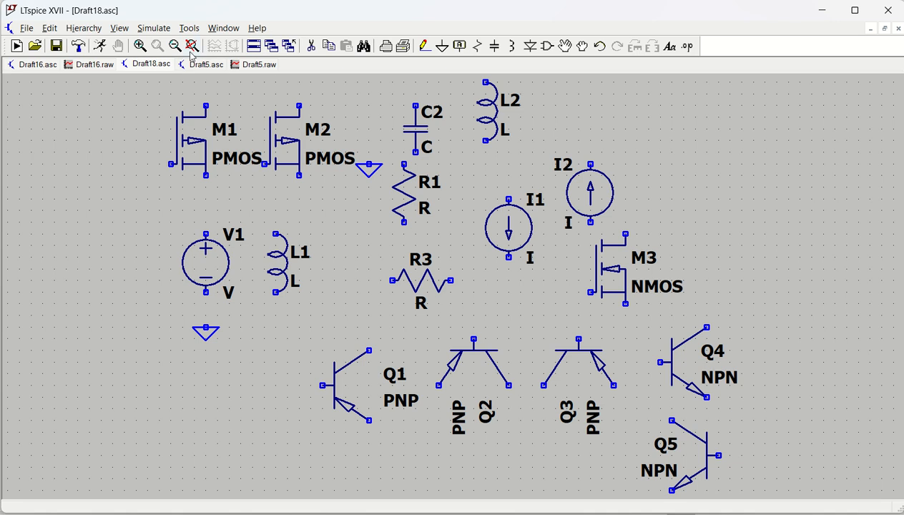
{"action": "left_click", "coordinate": [49, 29]}
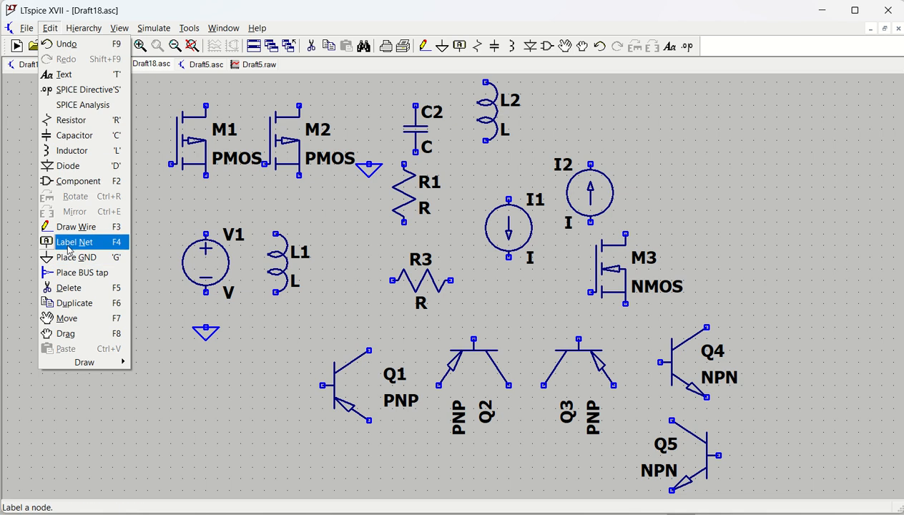
{"action": "left_click", "coordinate": [218, 425]}
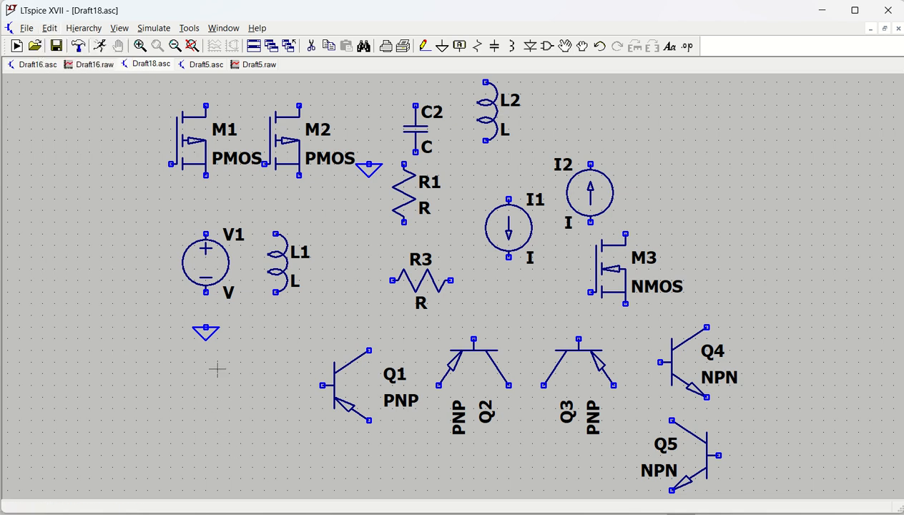
Step: Draw wires connecting V1's negative terminal to ground and from its positive terminal up and to the right
{"action": "left_click", "coordinate": [424, 46]}
{"action": "left_click", "coordinate": [206, 292]}
{"action": "left_click", "coordinate": [205, 328]}
{"action": "left_click", "coordinate": [206, 234]}
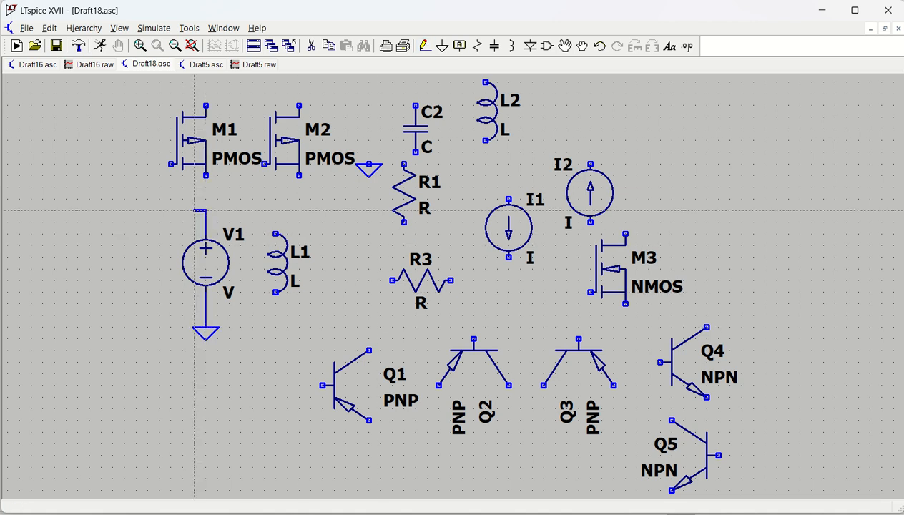
{"action": "left_click", "coordinate": [263, 209]}
{"action": "key", "text": "Escape"}
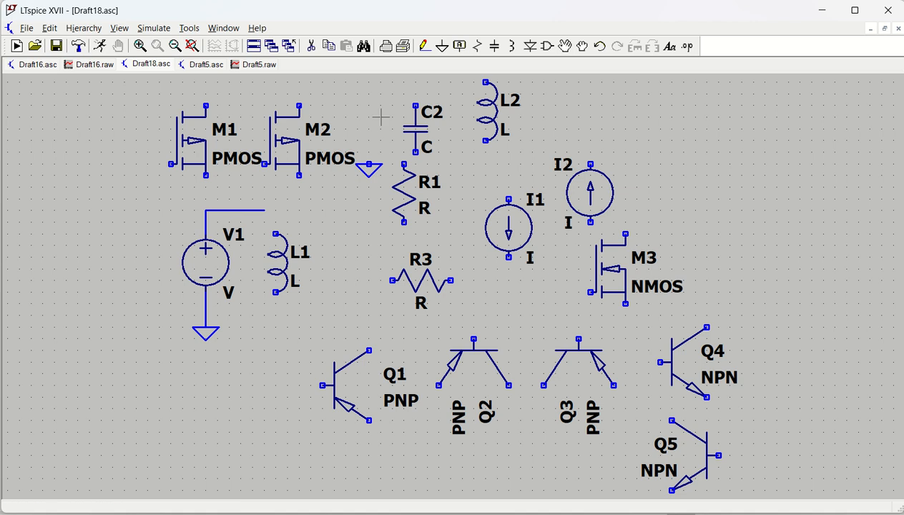
Step: Label the wire at V1's positive terminal with the net name VIN
{"action": "left_click", "coordinate": [461, 45]}
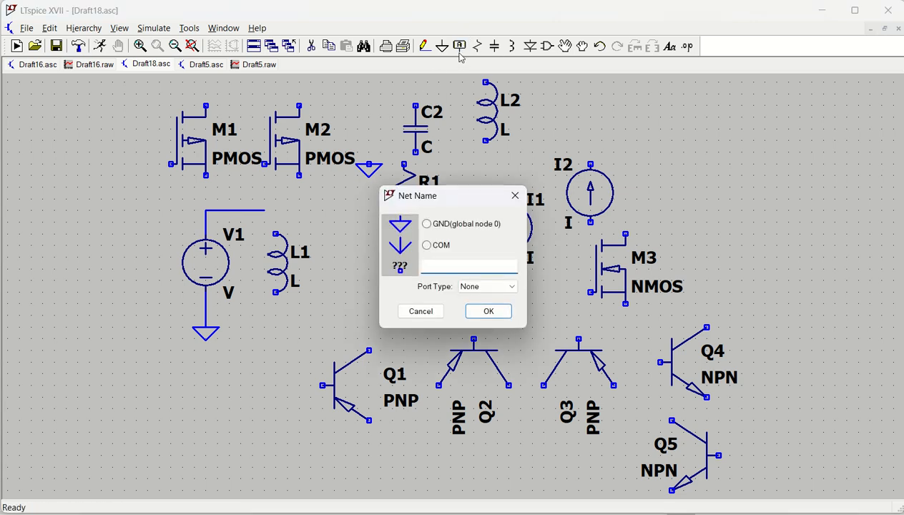
{"action": "left_click", "coordinate": [514, 196]}
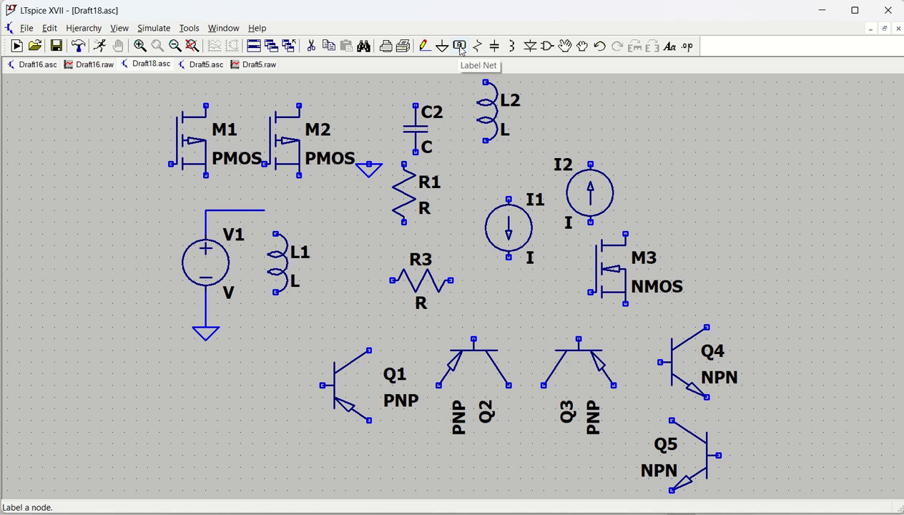
{"action": "left_click", "coordinate": [460, 48]}
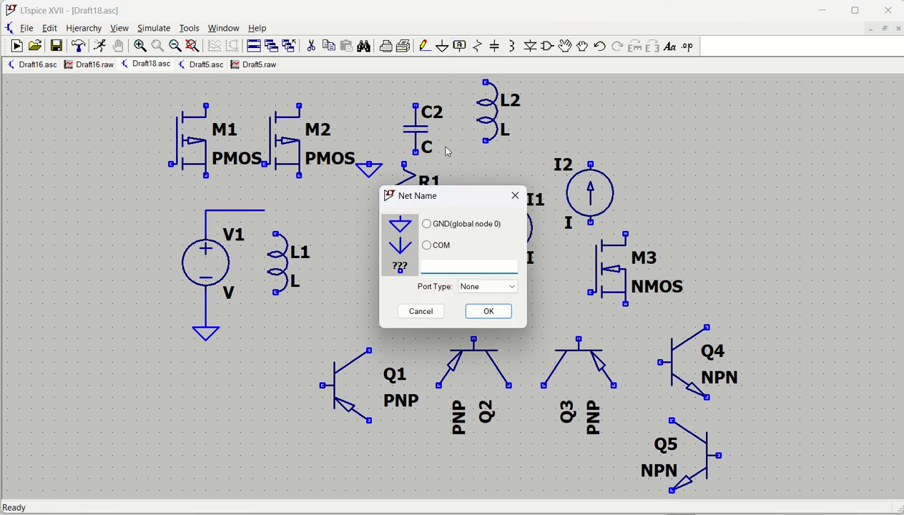
{"action": "type", "text": "VIN"}
{"action": "left_click", "coordinate": [481, 311]}
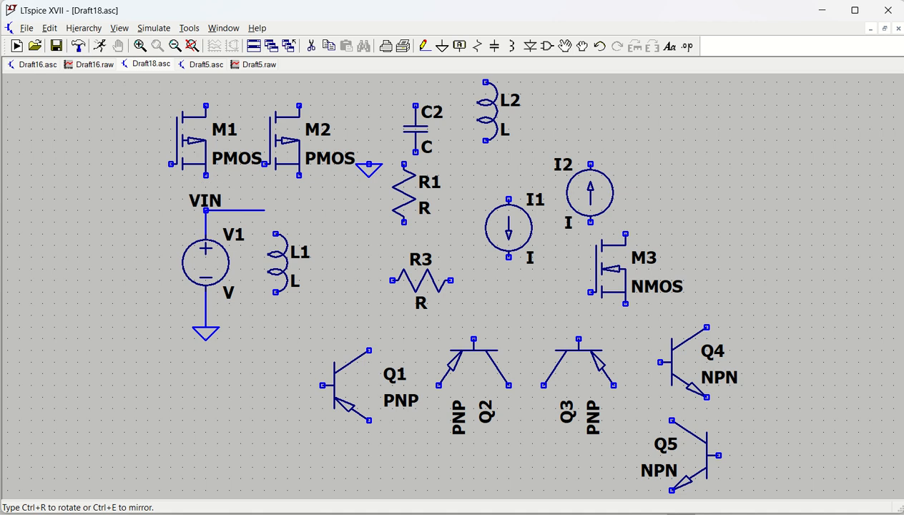
{"action": "left_click", "coordinate": [205, 210]}
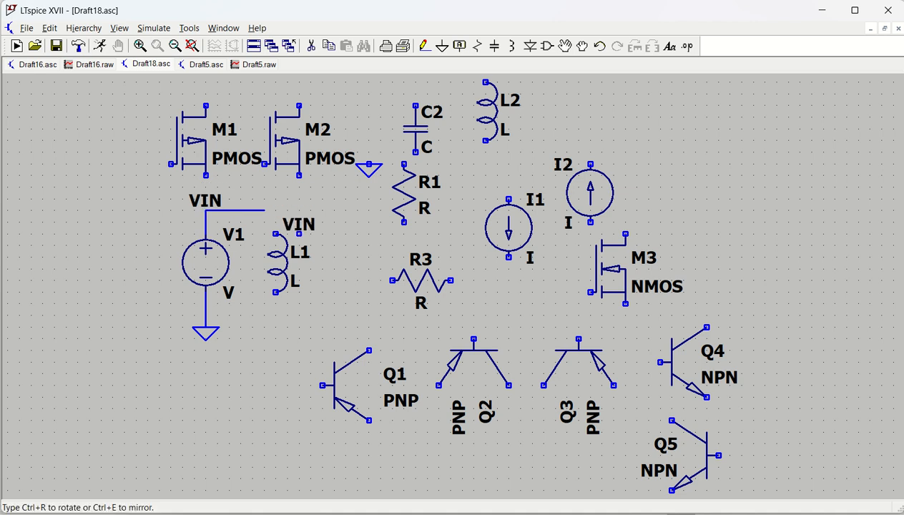
{"action": "key", "text": "Escape"}
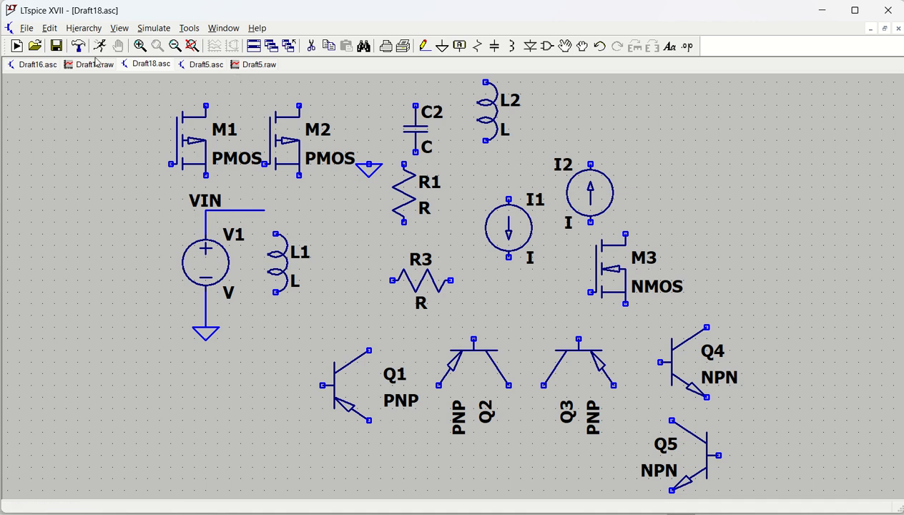
Step: Draw a wire from Q4's collector up and to the right
{"action": "left_click", "coordinate": [424, 46]}
{"action": "left_click", "coordinate": [707, 328]}
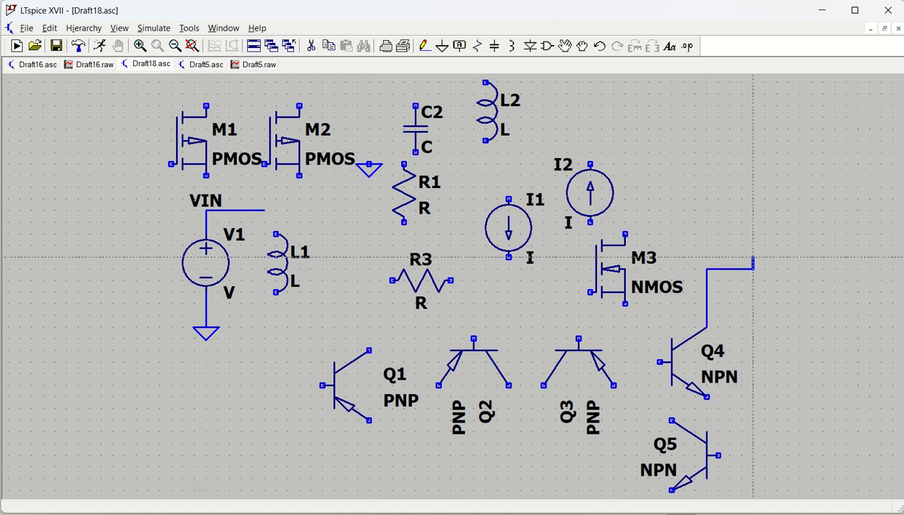
{"action": "left_click", "coordinate": [752, 269]}
{"action": "key", "text": "Escape"}
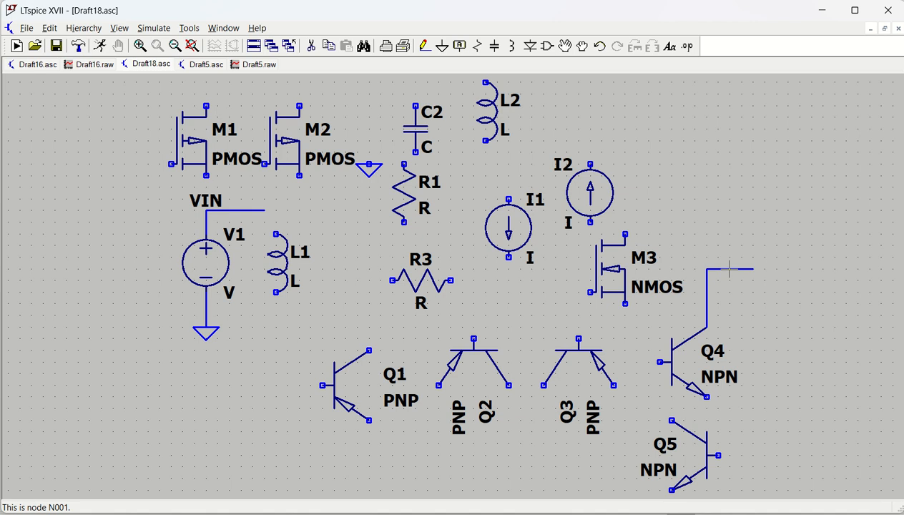
Step: Label the new wire at Q4's collector with the net name VIN
{"action": "left_click", "coordinate": [459, 46]}
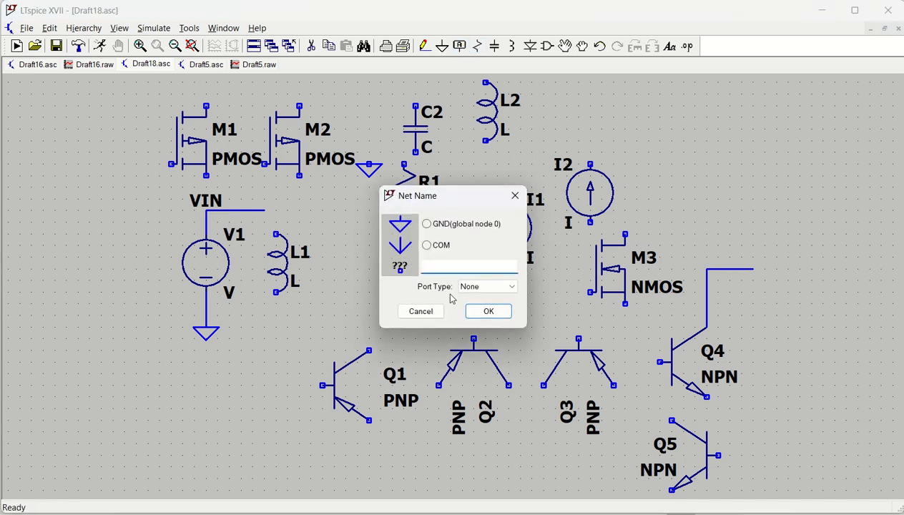
{"action": "type", "text": "VIN"}
{"action": "key", "text": "Return"}
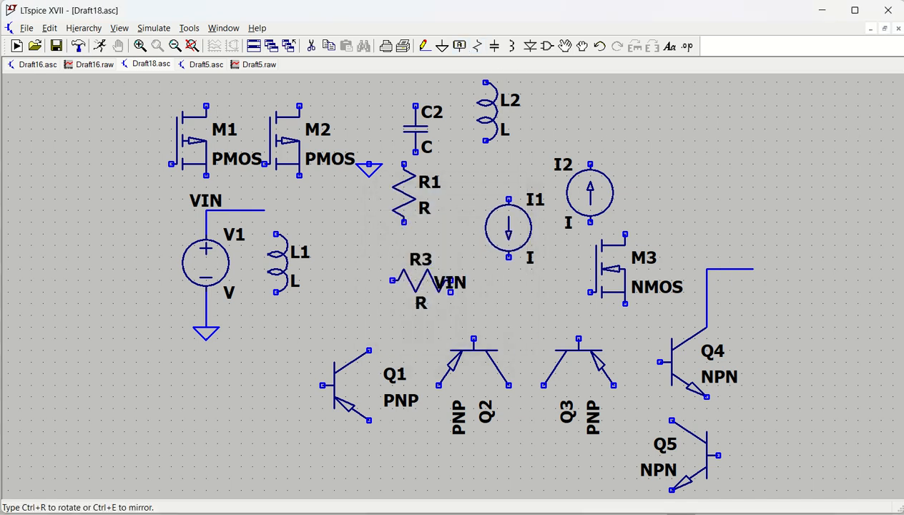
{"action": "left_click", "coordinate": [707, 268]}
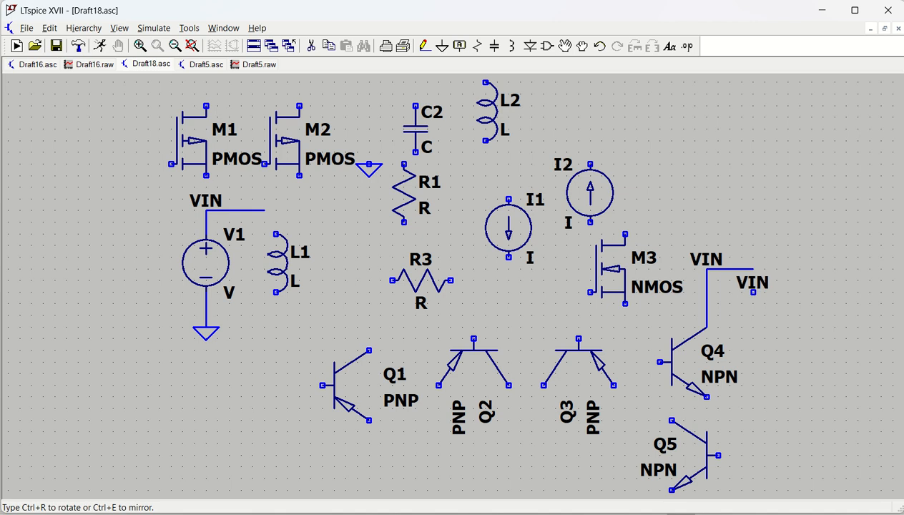
{"action": "key", "text": "Escape"}
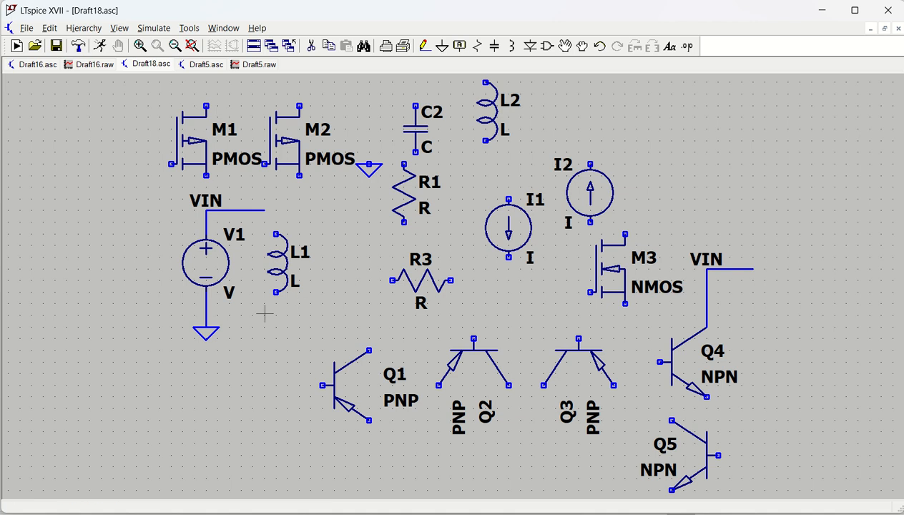
Step: Search the component library for op and place two OP07 op-amps, U1 and U2, at the schematic's left side
{"action": "left_click_drag", "start_coordinate": [373, 309], "coordinate": [465, 269]}
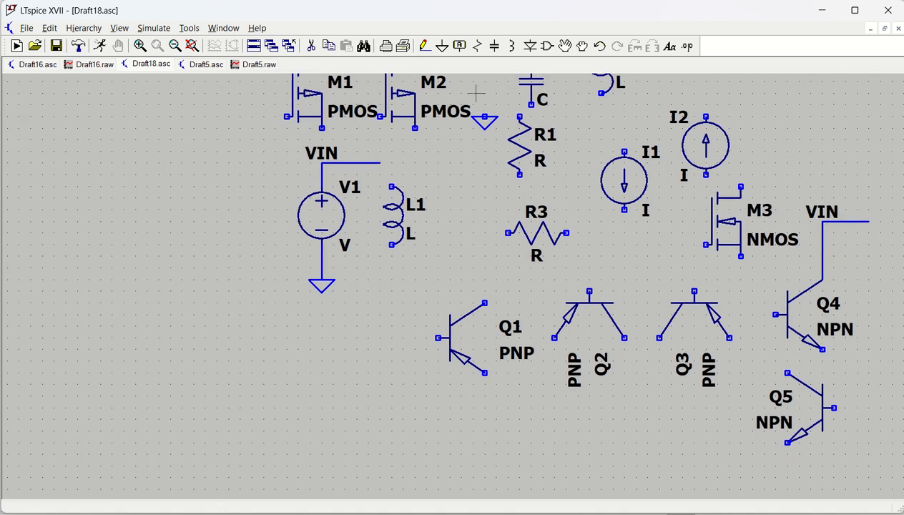
{"action": "left_click", "coordinate": [547, 45]}
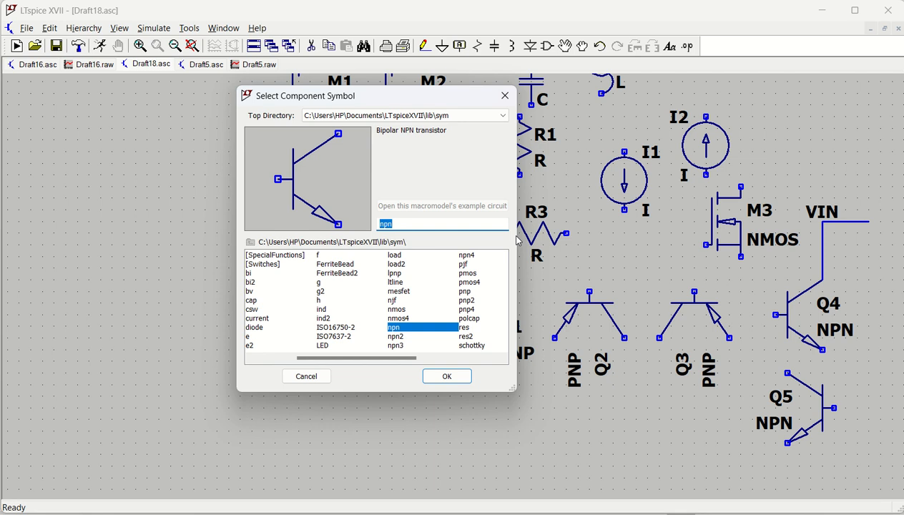
{"action": "type", "text": "op"}
{"action": "key", "text": "Return"}
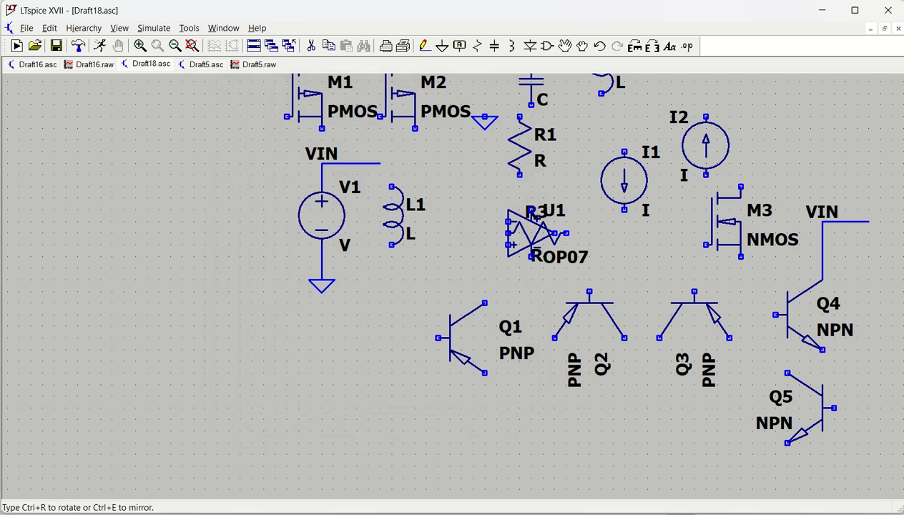
{"action": "left_click", "coordinate": [88, 279]}
{"action": "left_click", "coordinate": [147, 359]}
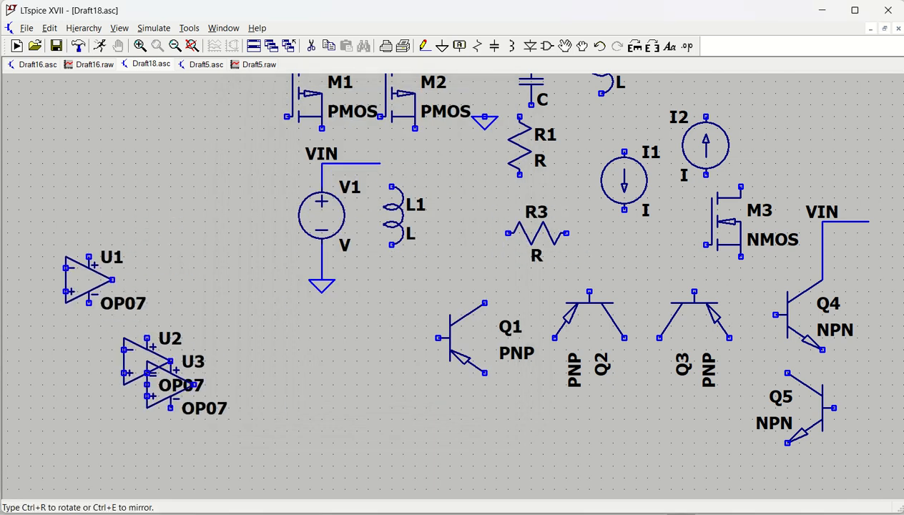
{"action": "key", "text": "Escape"}
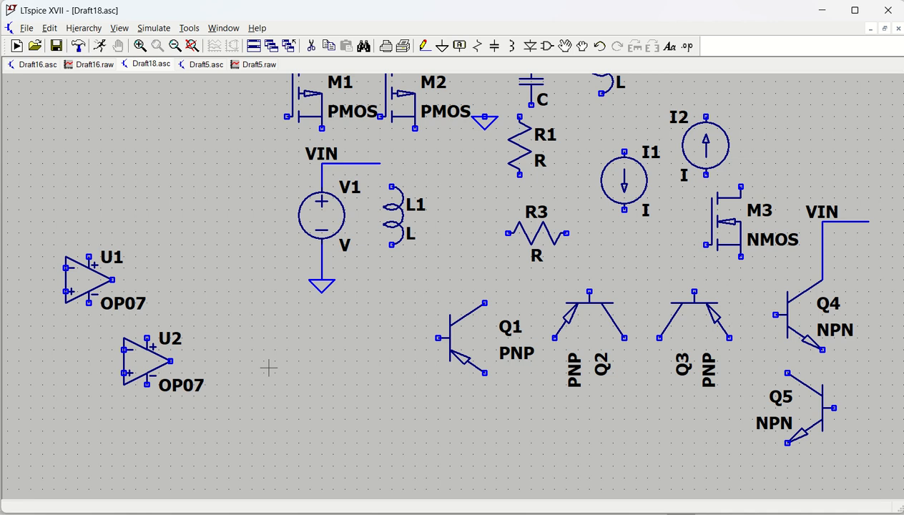
Step: Assign the 2N2905A transistor model to Q1 from the bipolar transistor list
{"action": "left_click_drag", "start_coordinate": [332, 386], "coordinate": [285, 390]}
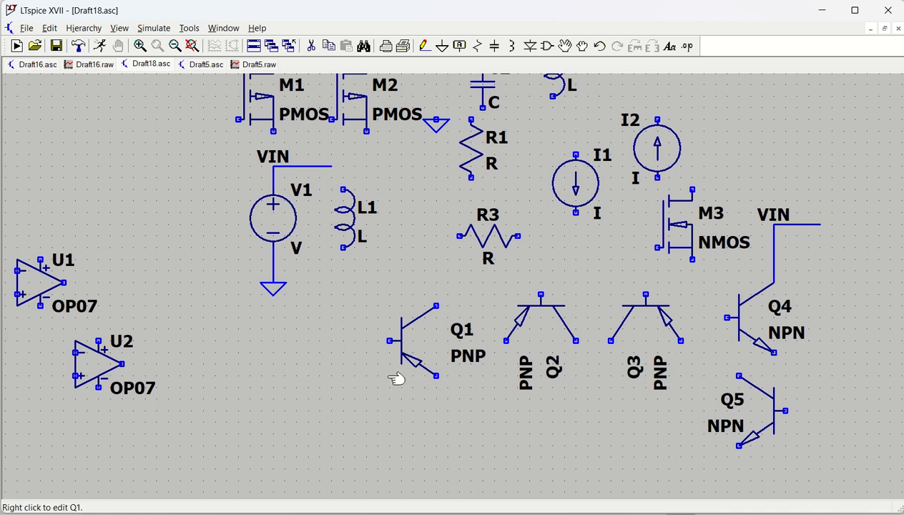
{"action": "right_click", "coordinate": [408, 340]}
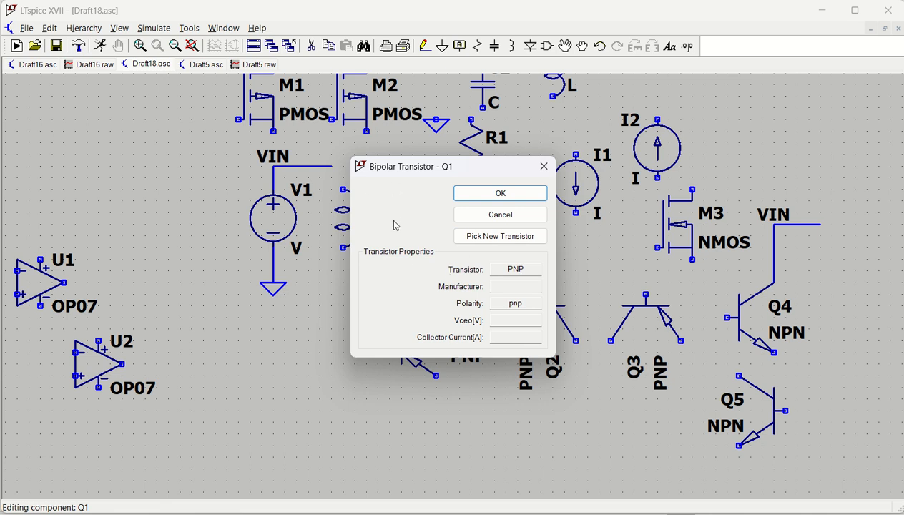
{"action": "left_click", "coordinate": [492, 238]}
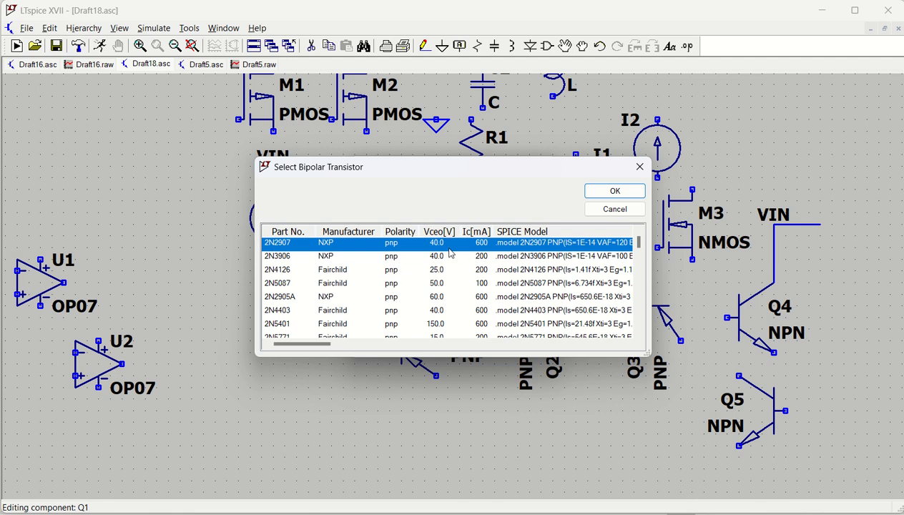
{"action": "left_click", "coordinate": [440, 300]}
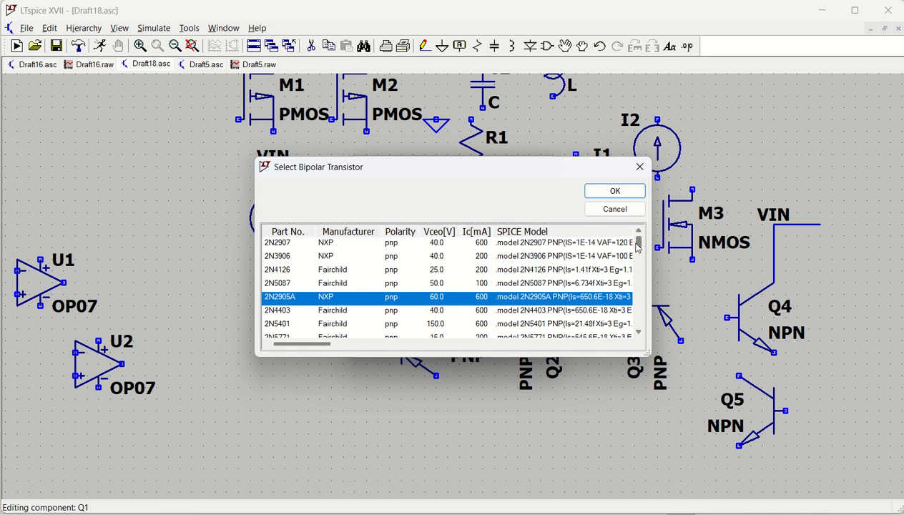
{"action": "left_click_drag", "start_coordinate": [638, 245], "coordinate": [647, 326]}
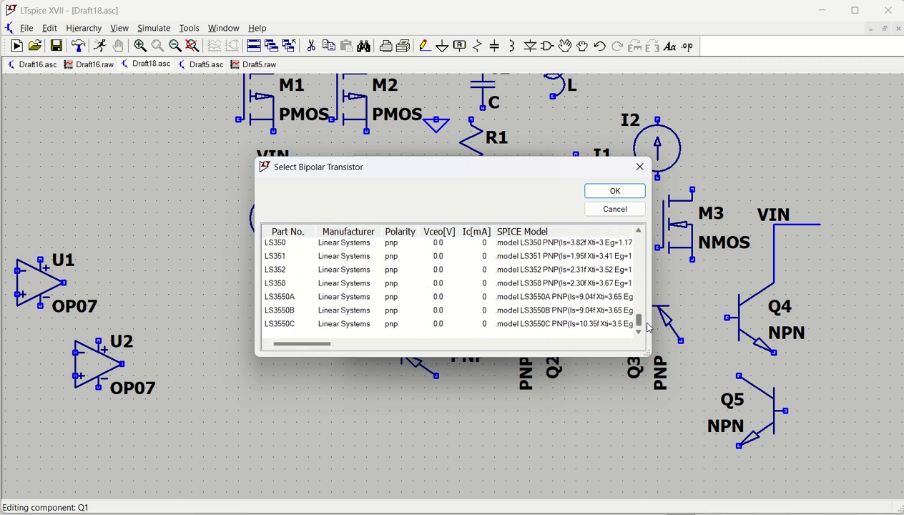
{"action": "left_click", "coordinate": [614, 191]}
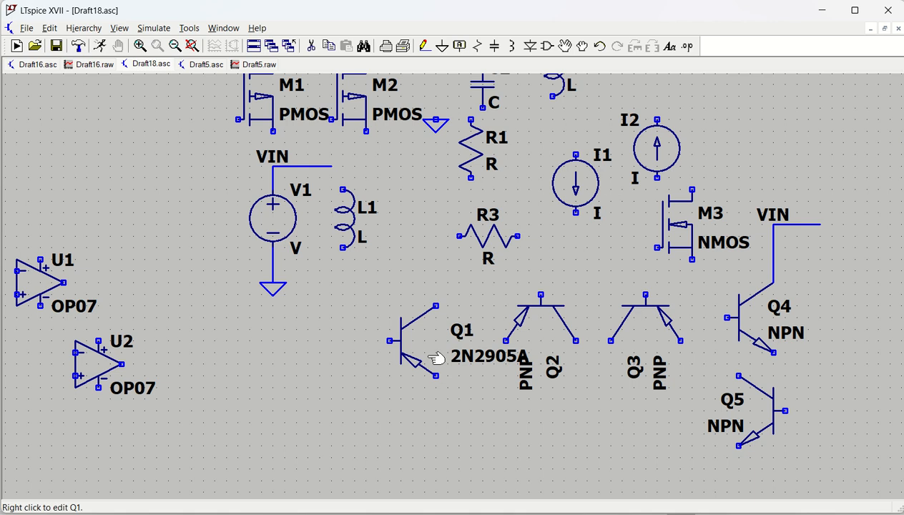
Step: Drag Q1 down and to the left, away from its original spot
{"action": "left_click", "coordinate": [582, 46]}
{"action": "left_click", "coordinate": [416, 338]}
{"action": "left_click", "coordinate": [299, 373]}
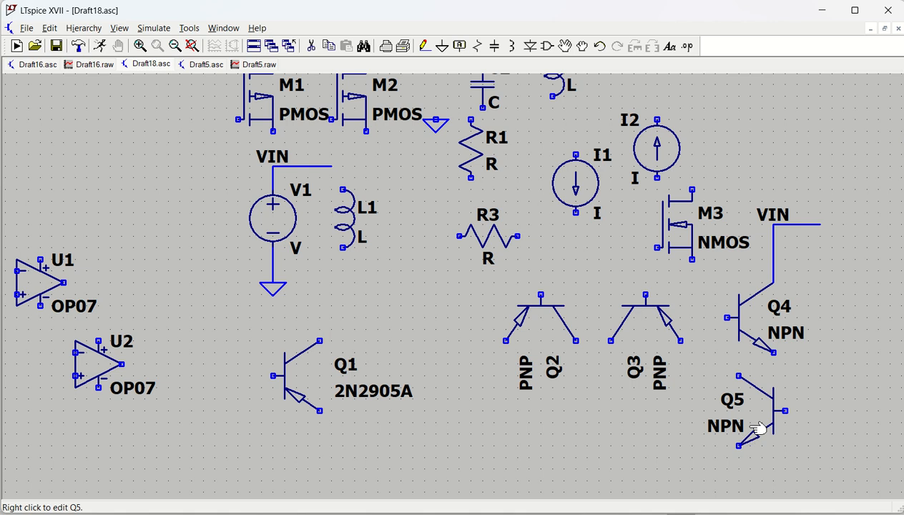
Step: Assign the 2N3904 transistor model to Q4 from the bipolar transistor list
{"action": "right_click", "coordinate": [738, 321]}
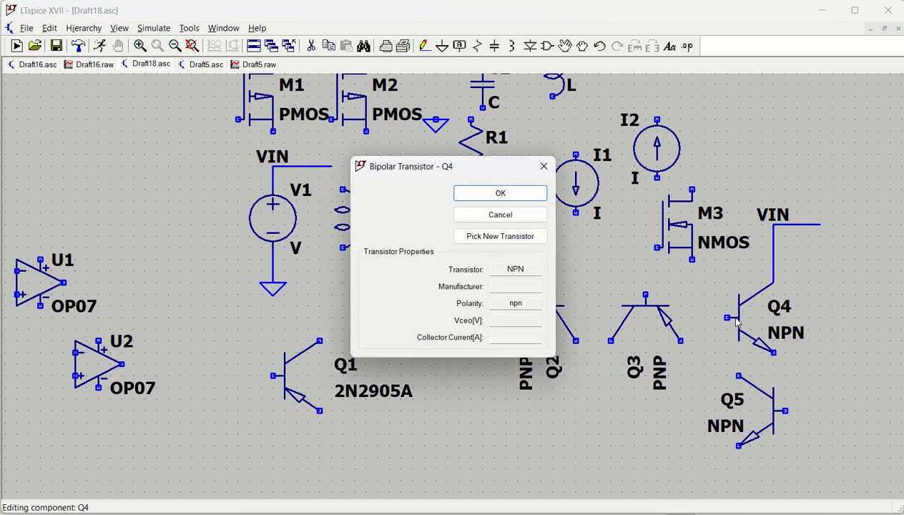
{"action": "left_click", "coordinate": [506, 236]}
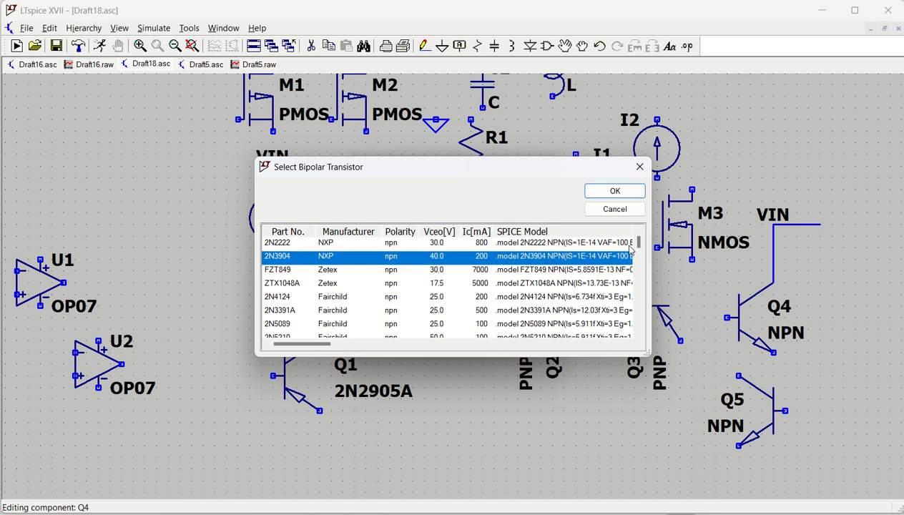
{"action": "left_click", "coordinate": [615, 193]}
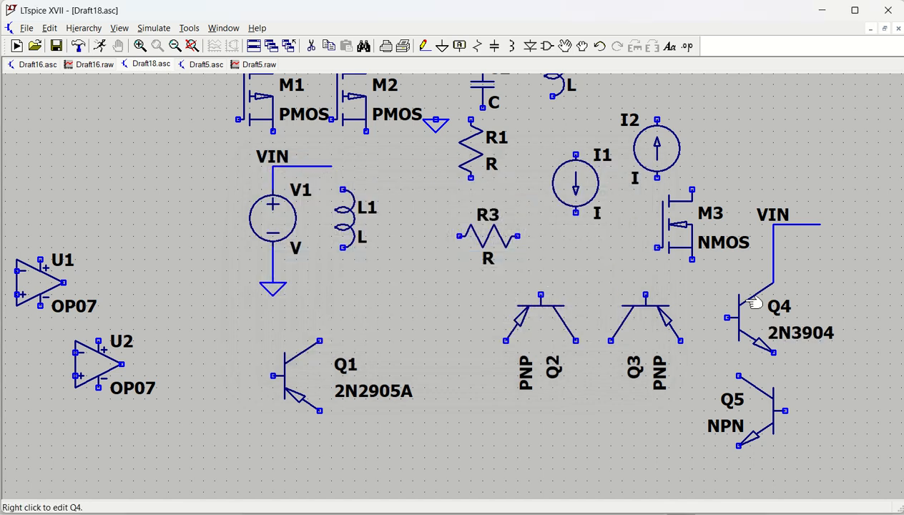